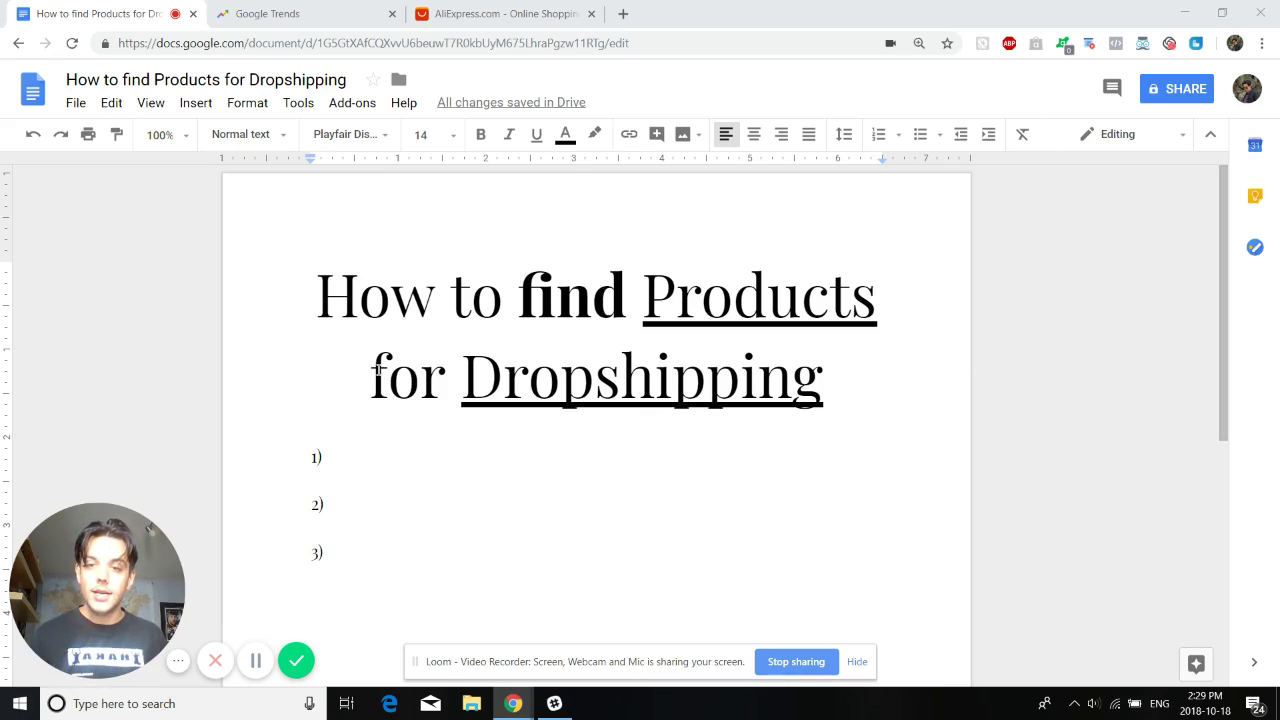
Fill in the first two list items with "Brand with a niche or General Store" and "Trends"
left_click(348, 459)
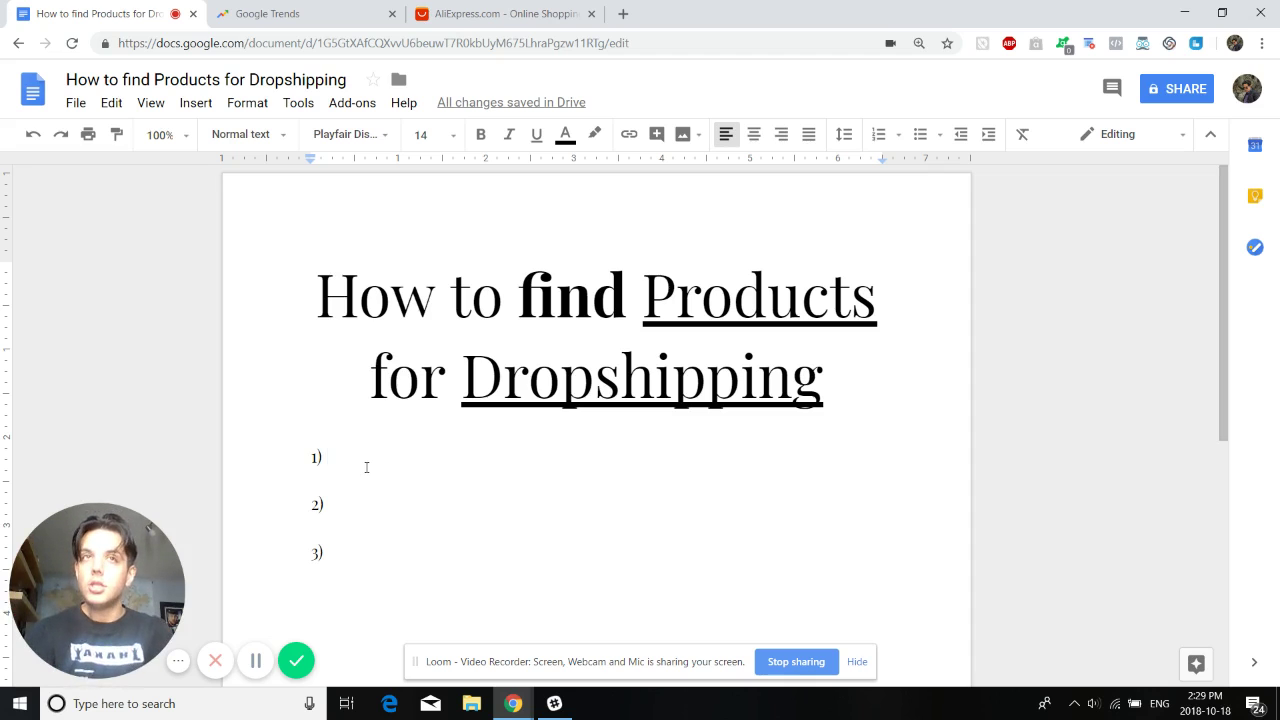
type("B")
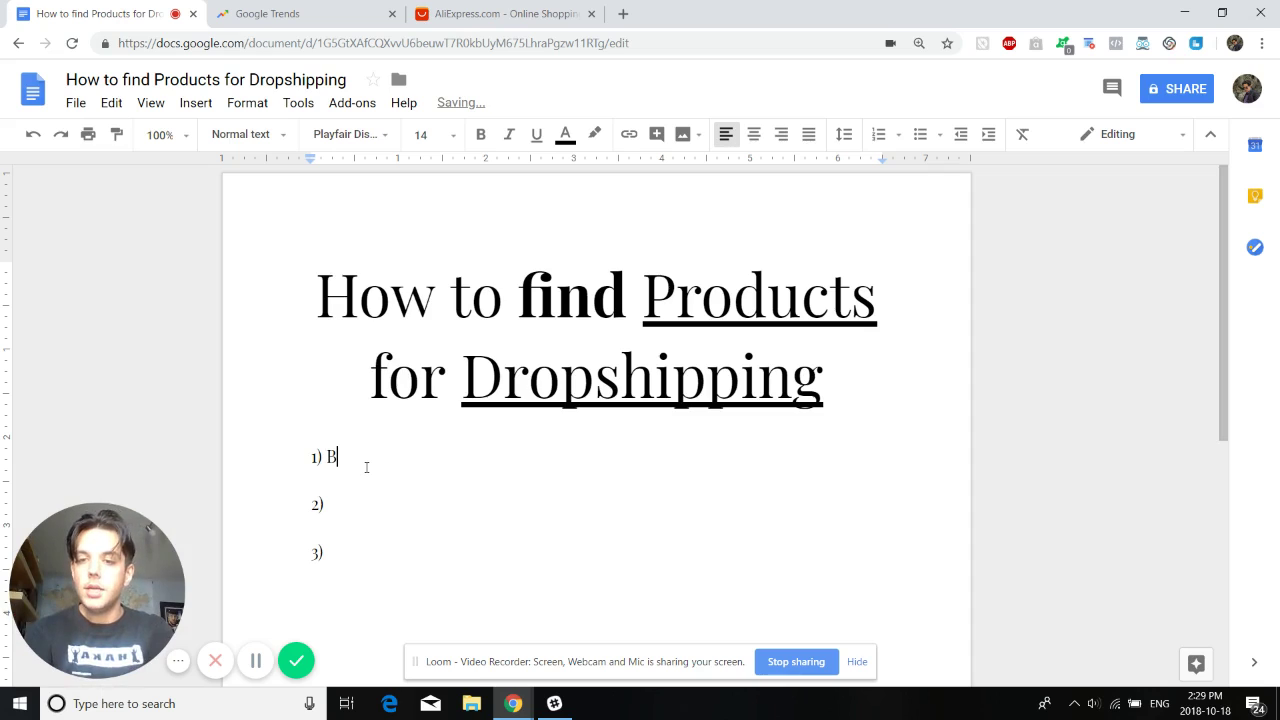
type("rand")
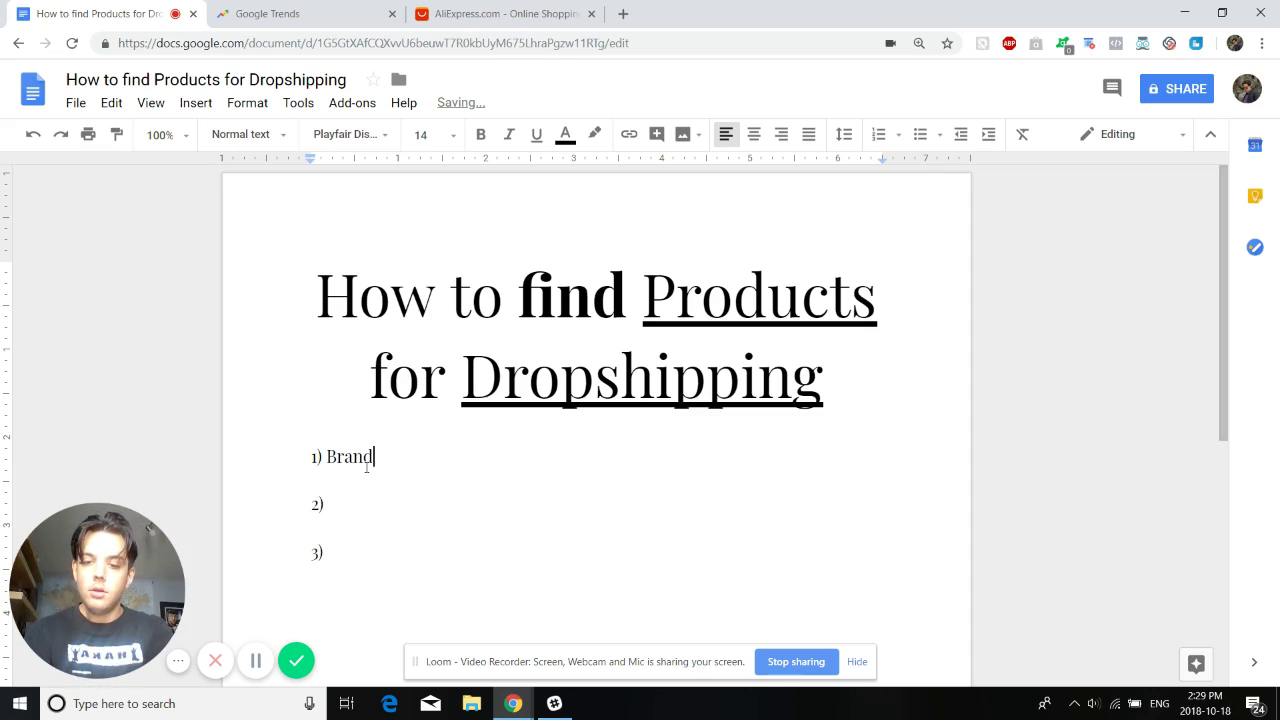
type(" with a niche or ")
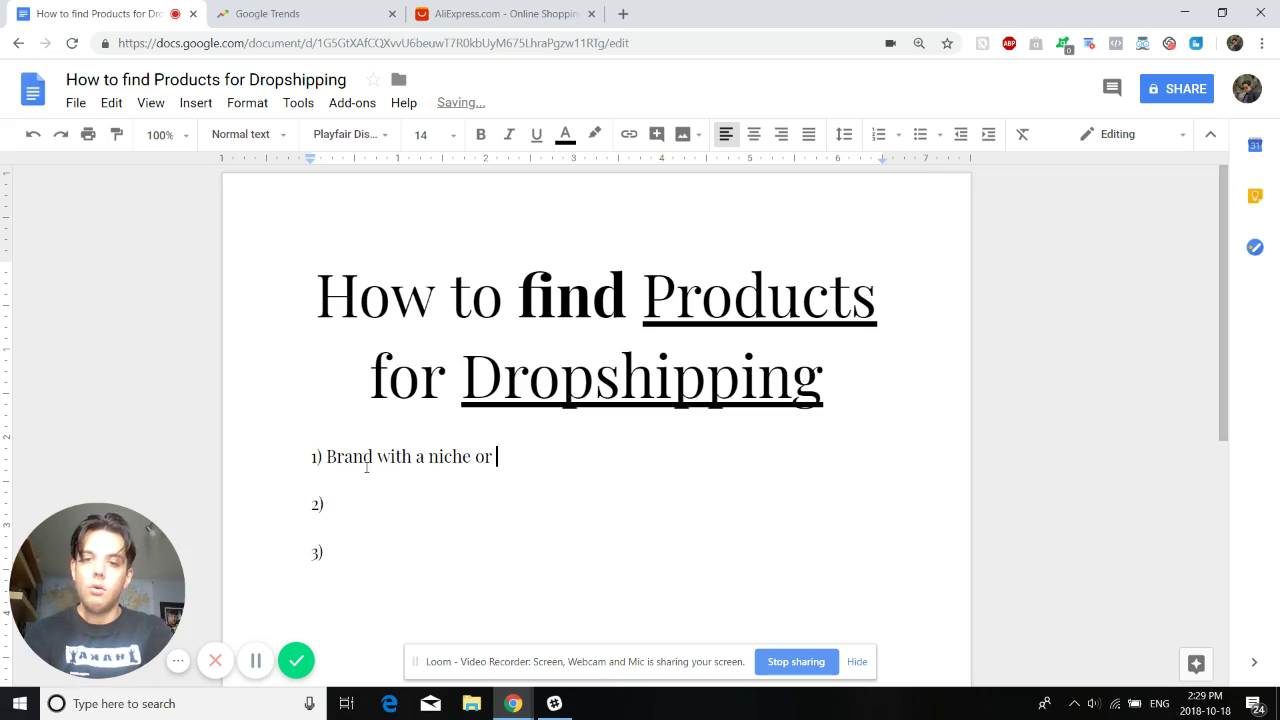
type("General Store")
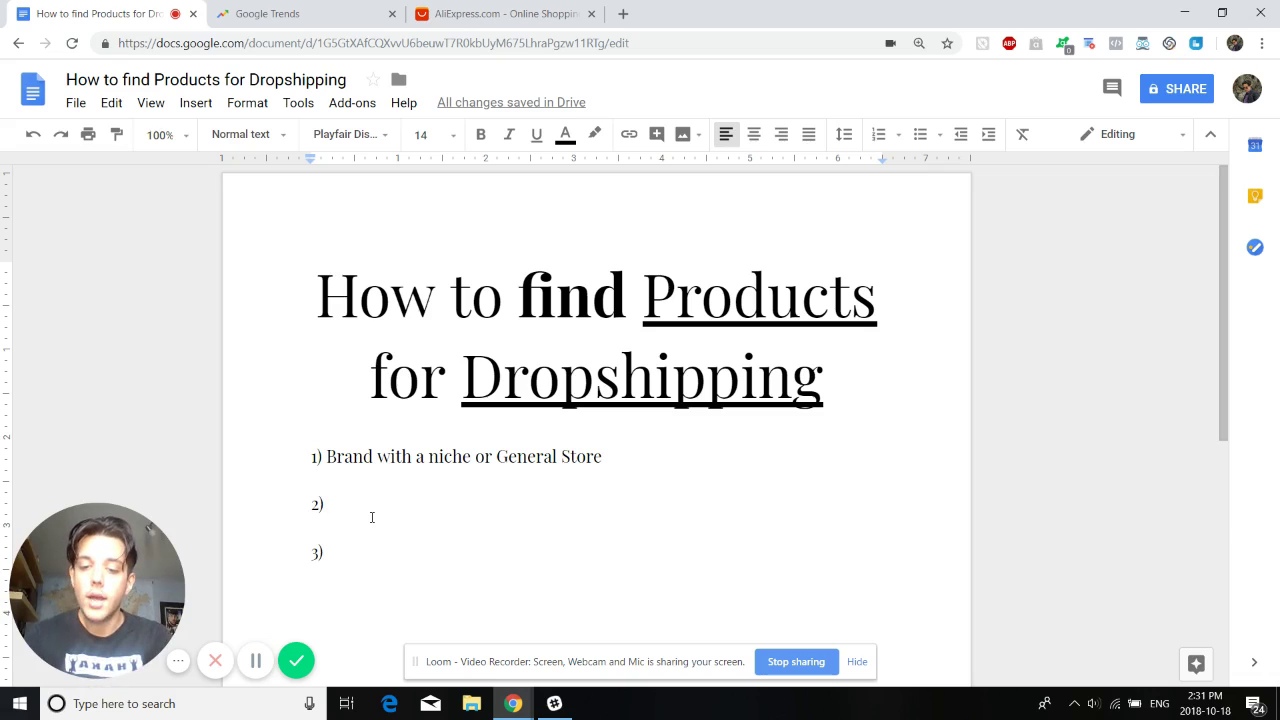
type("Trends")
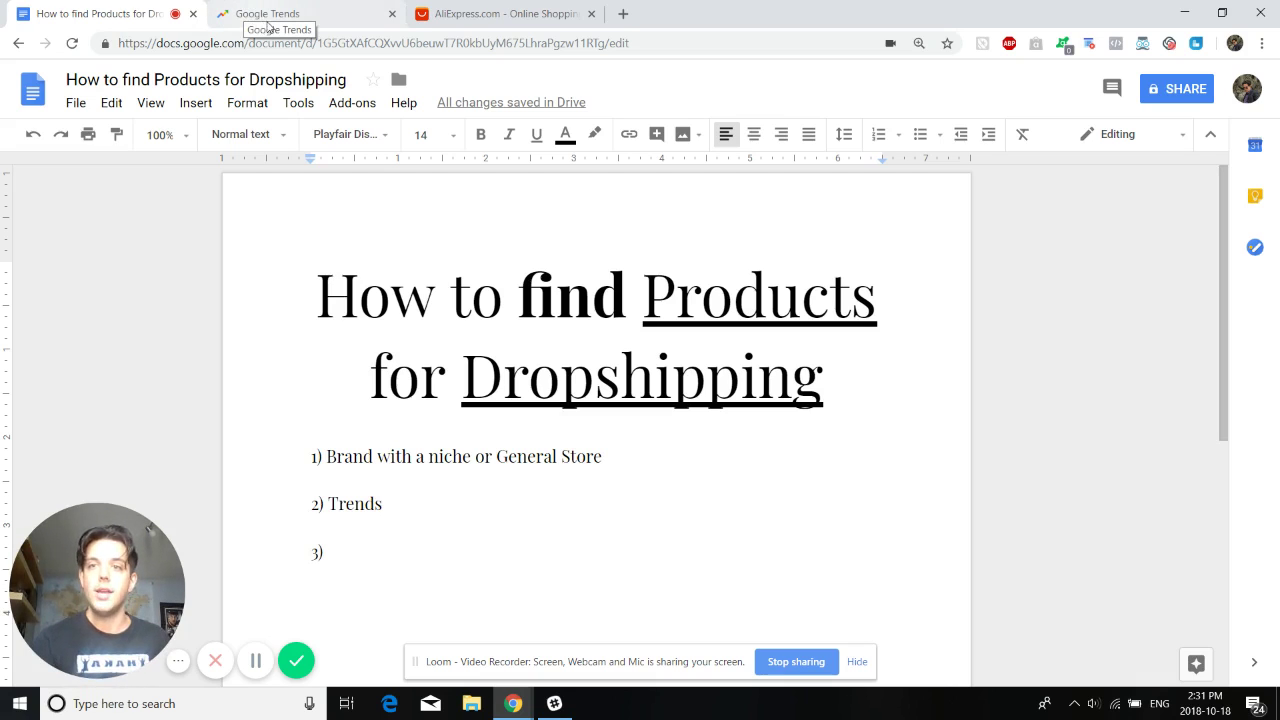
Switch to Google Trends and explore the search term "Hiking"
left_click(265, 25)
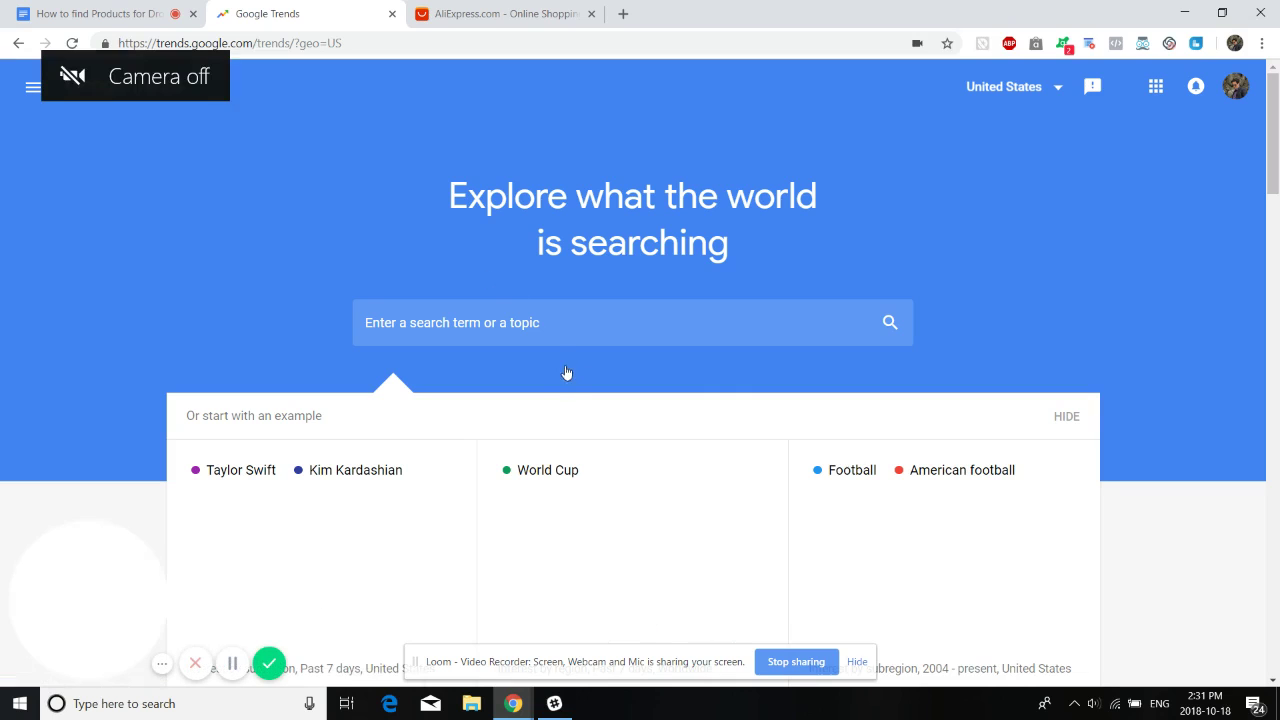
left_click(538, 318)
type("Hiking")
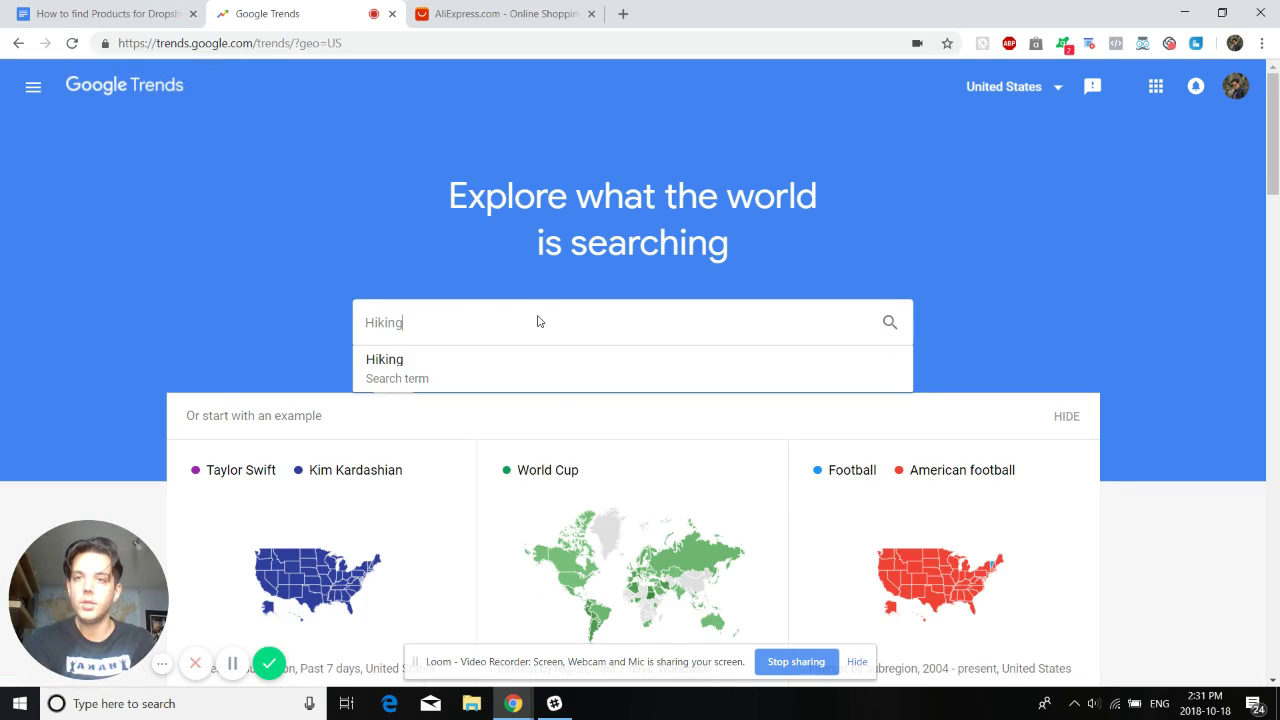
key("Return")
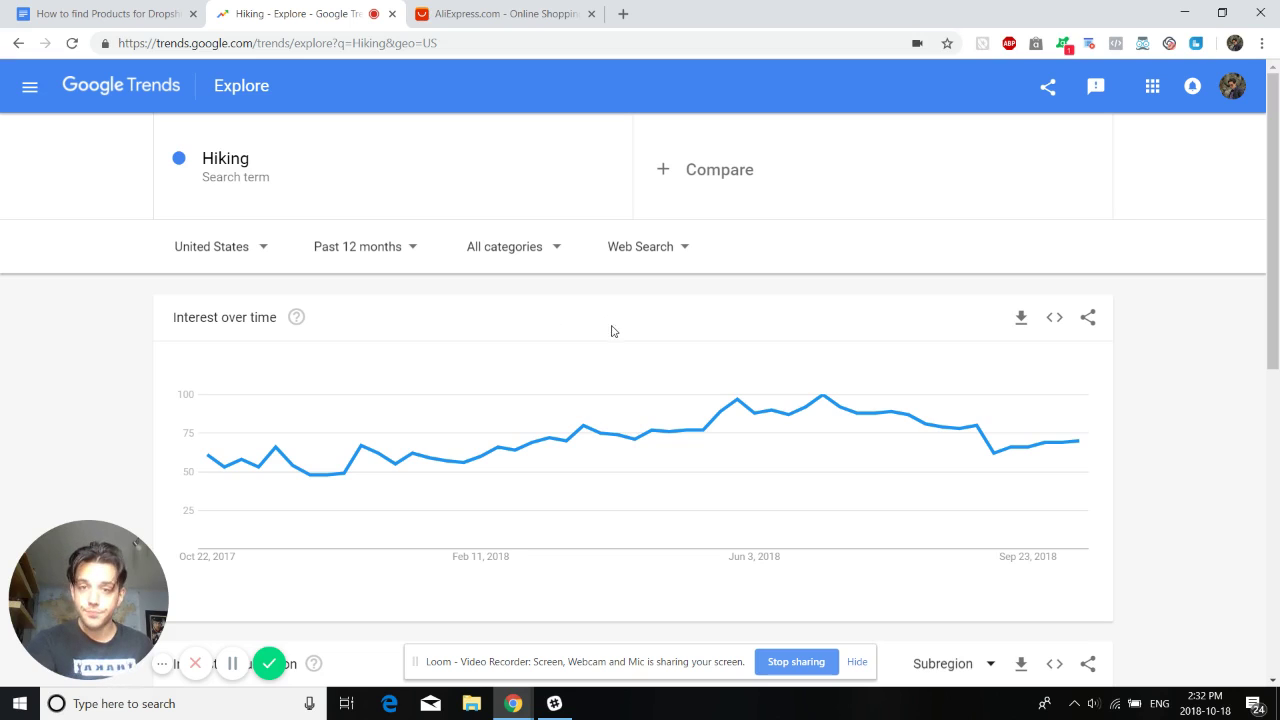
Change the region of the Hiking trend to Worldwide and review its interest over time
scroll(390, 335, "down", 1)
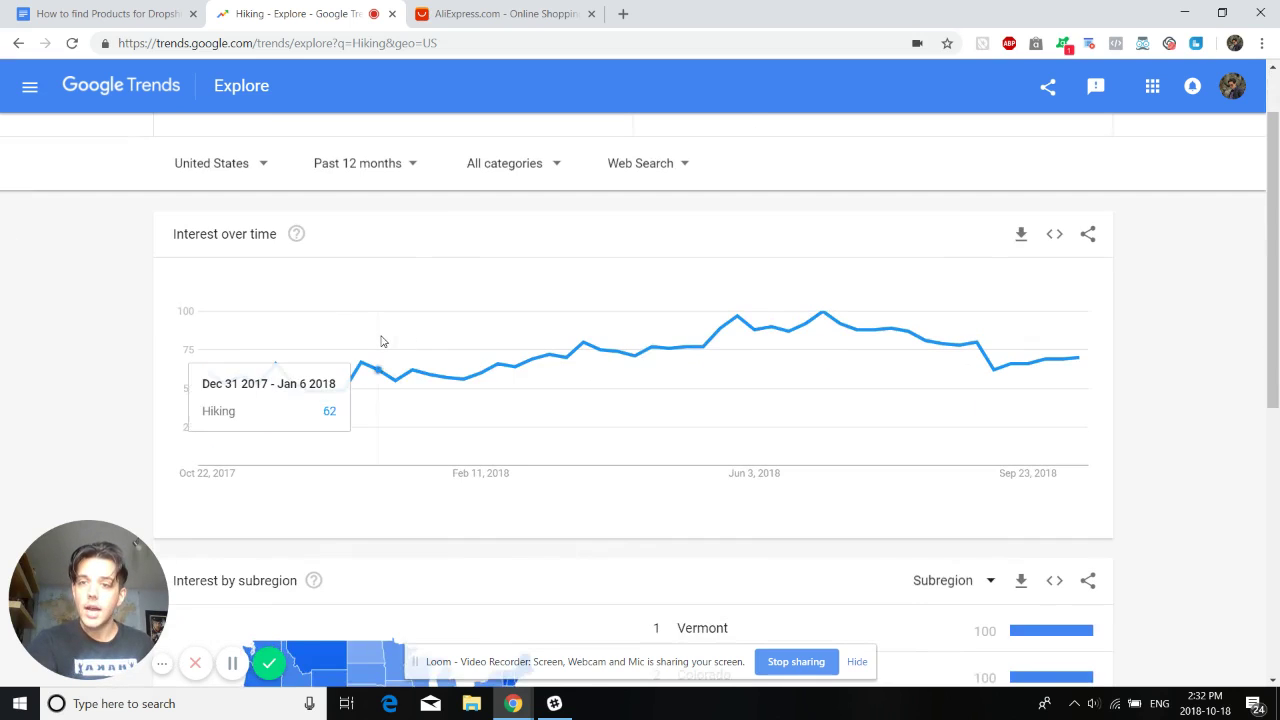
scroll(380, 337, "up", 1)
left_click(228, 250)
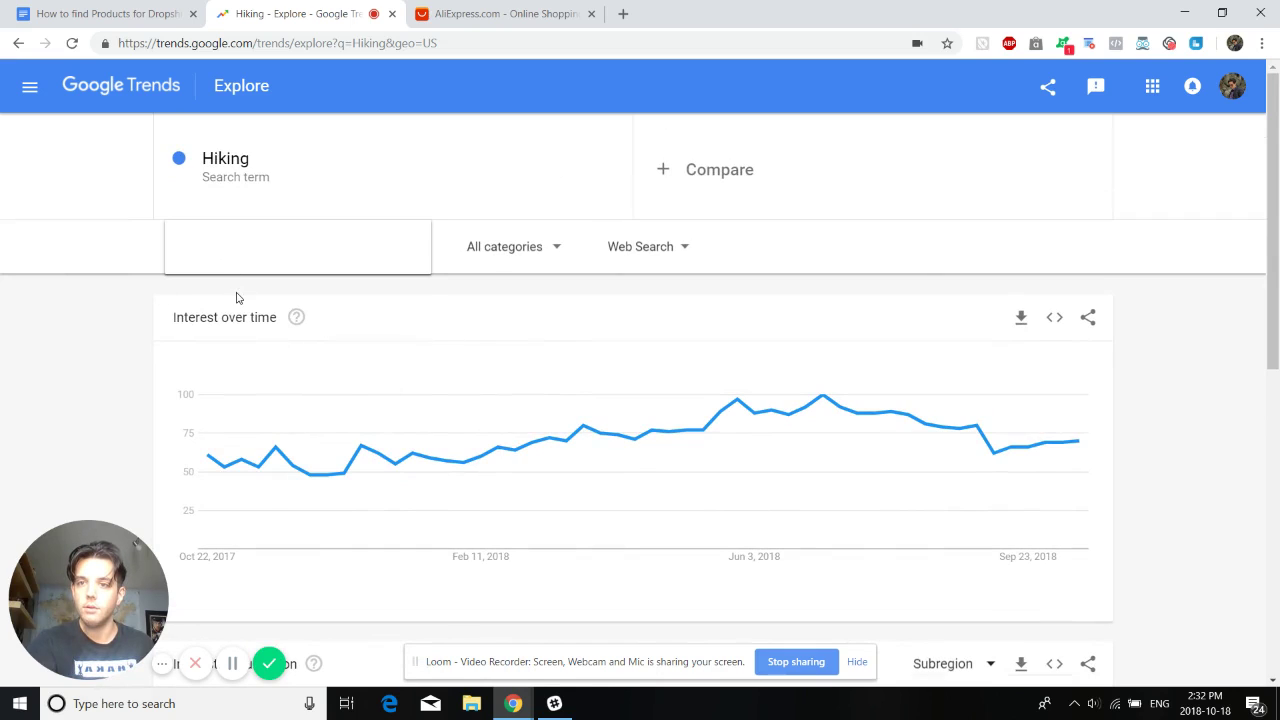
left_click(323, 254)
left_click(212, 302)
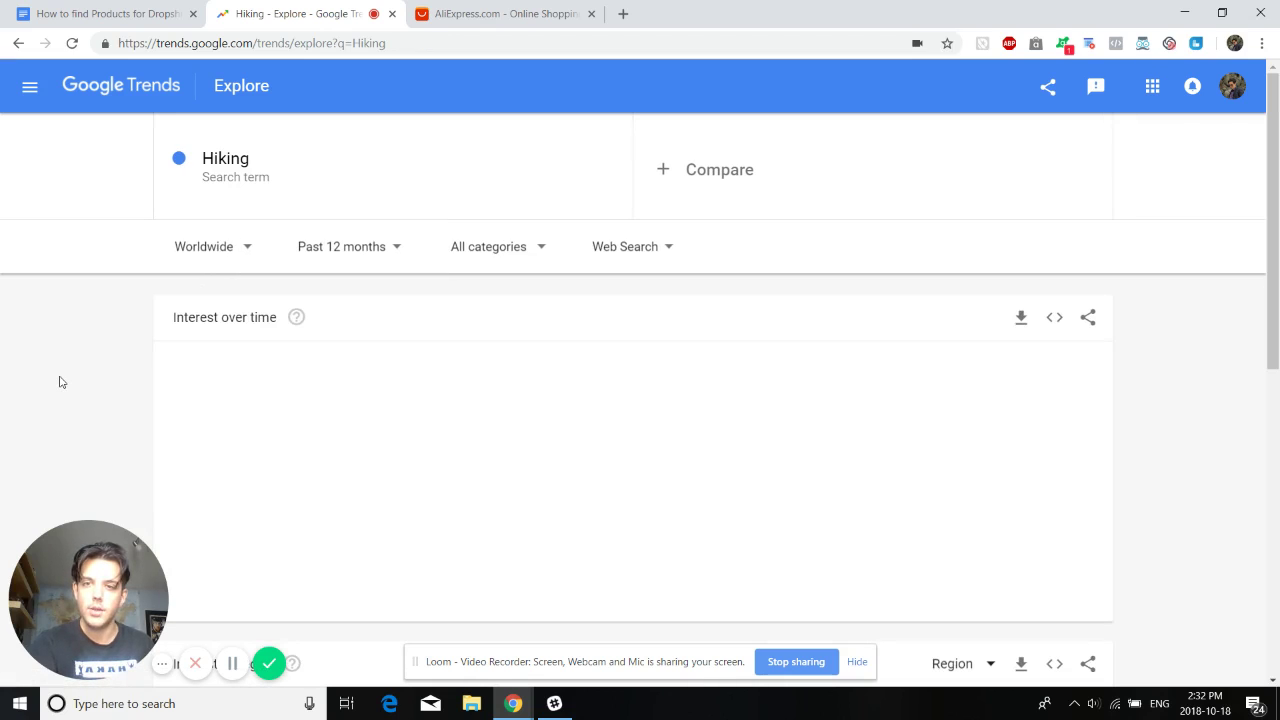
scroll(58, 380, "down", 1)
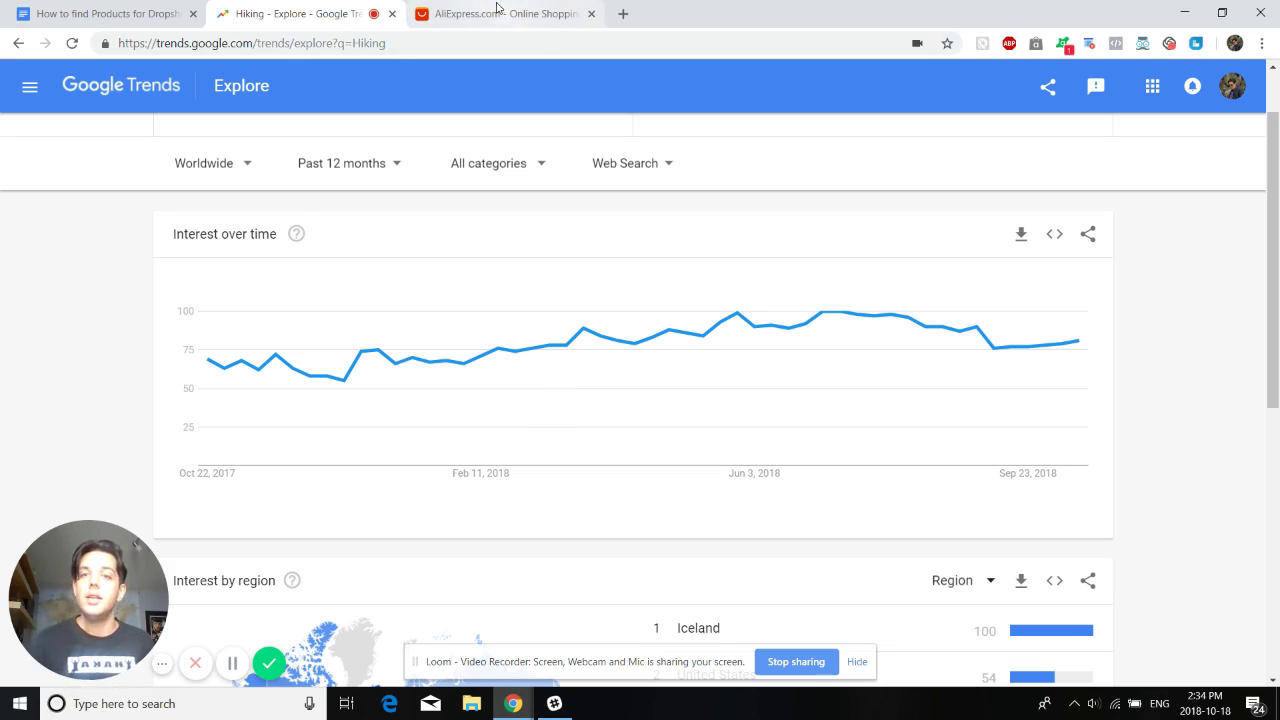
Return to the dropshipping document and fill in the third list item with "Popular Products"
left_click(532, 20)
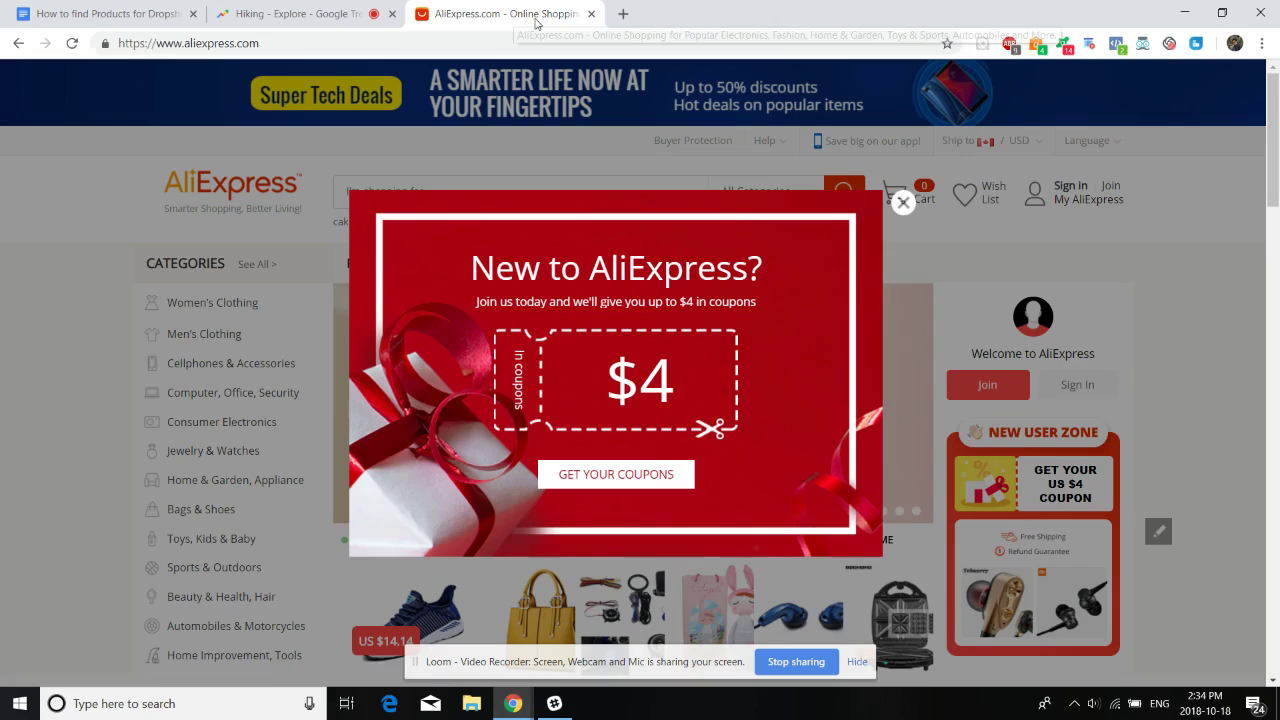
left_click(82, 18)
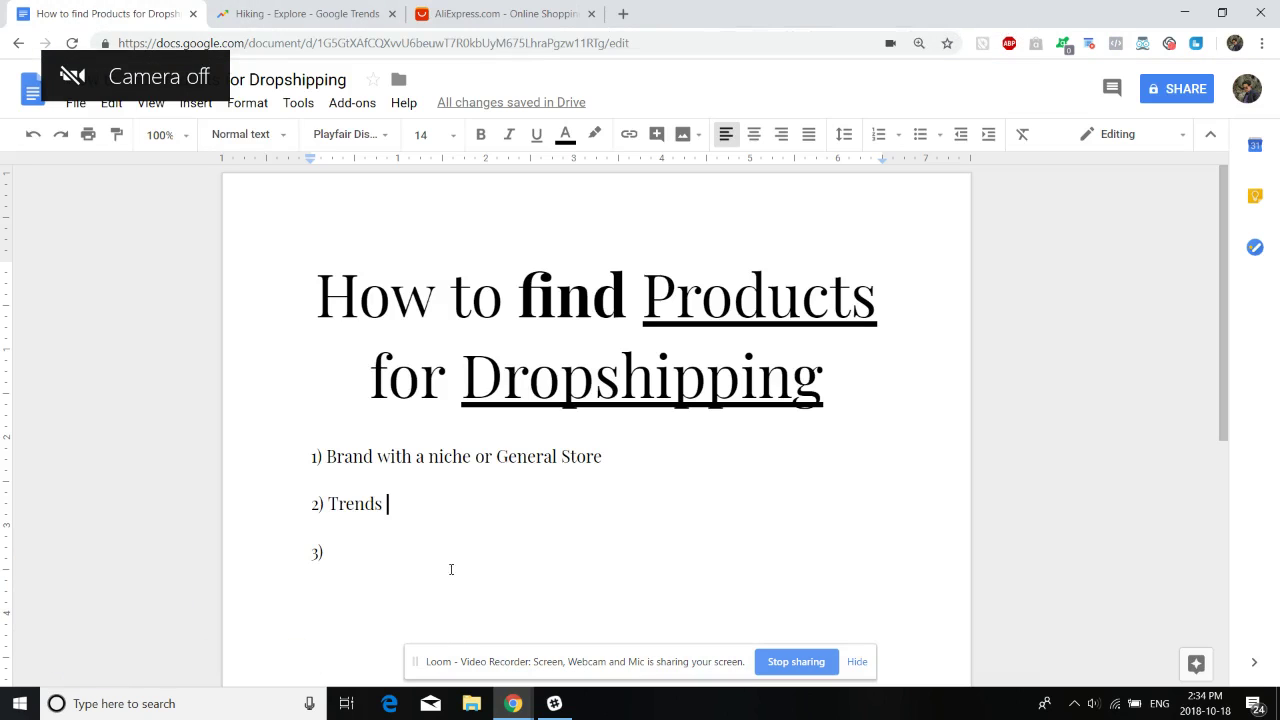
left_click(362, 550)
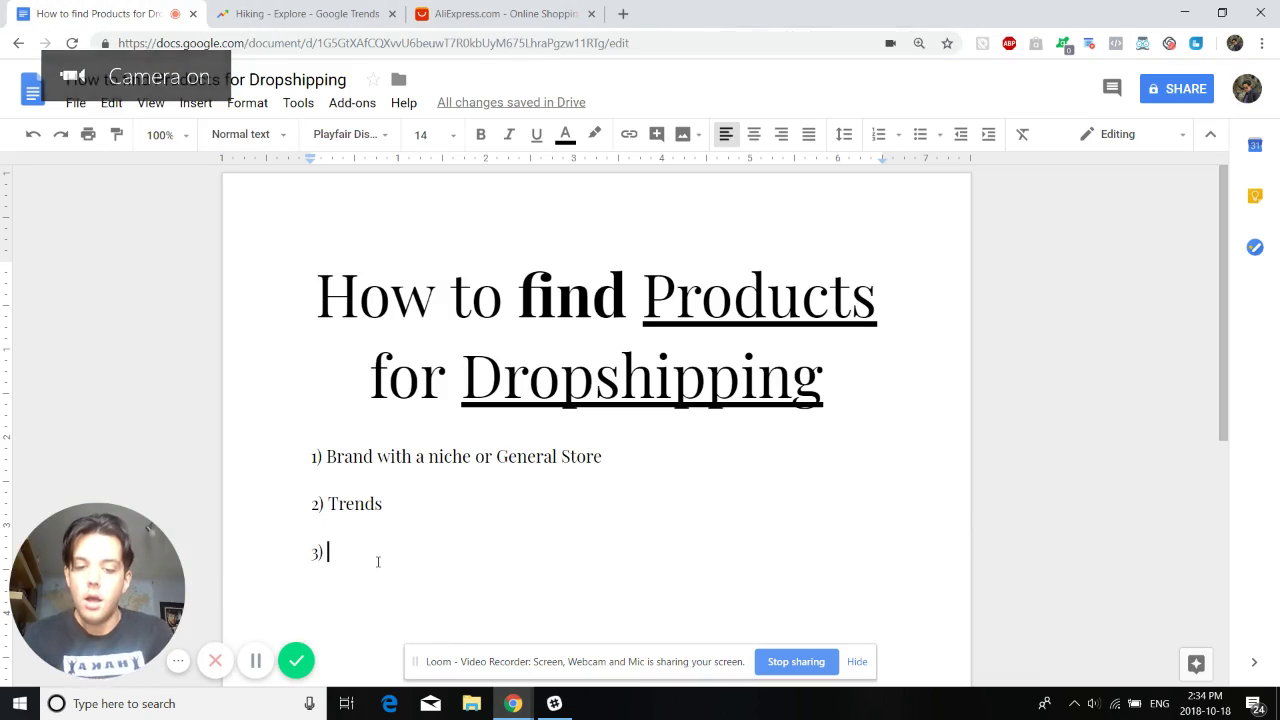
type("Popular Products")
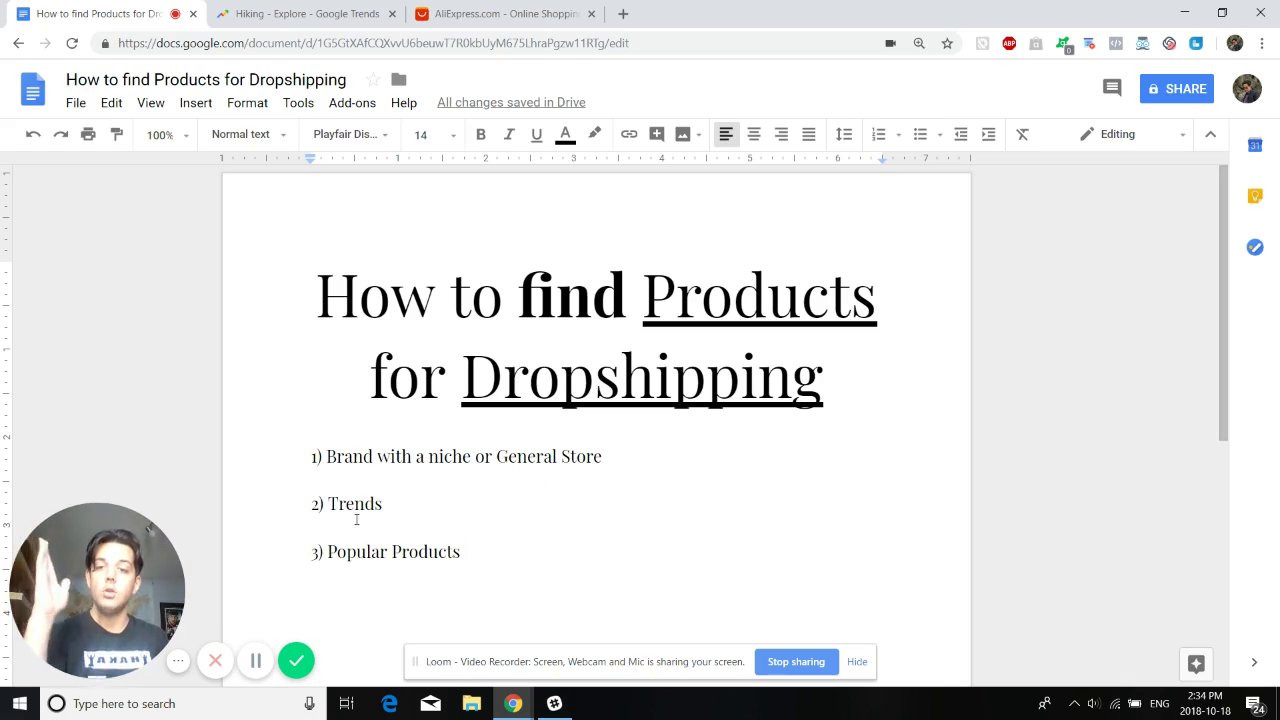
left_click(403, 504)
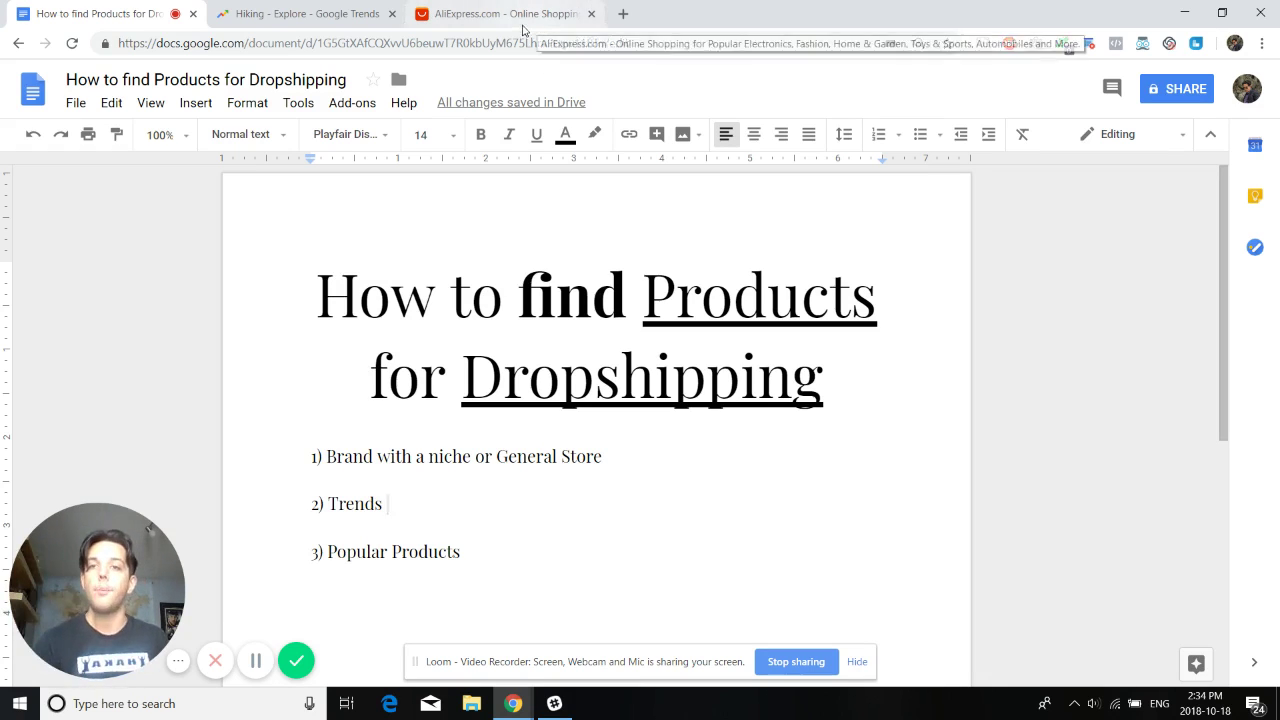
Switch to AliExpress, dismiss the coupon pop-up and search the store for "Camping"
left_click(510, 14)
left_click(903, 202)
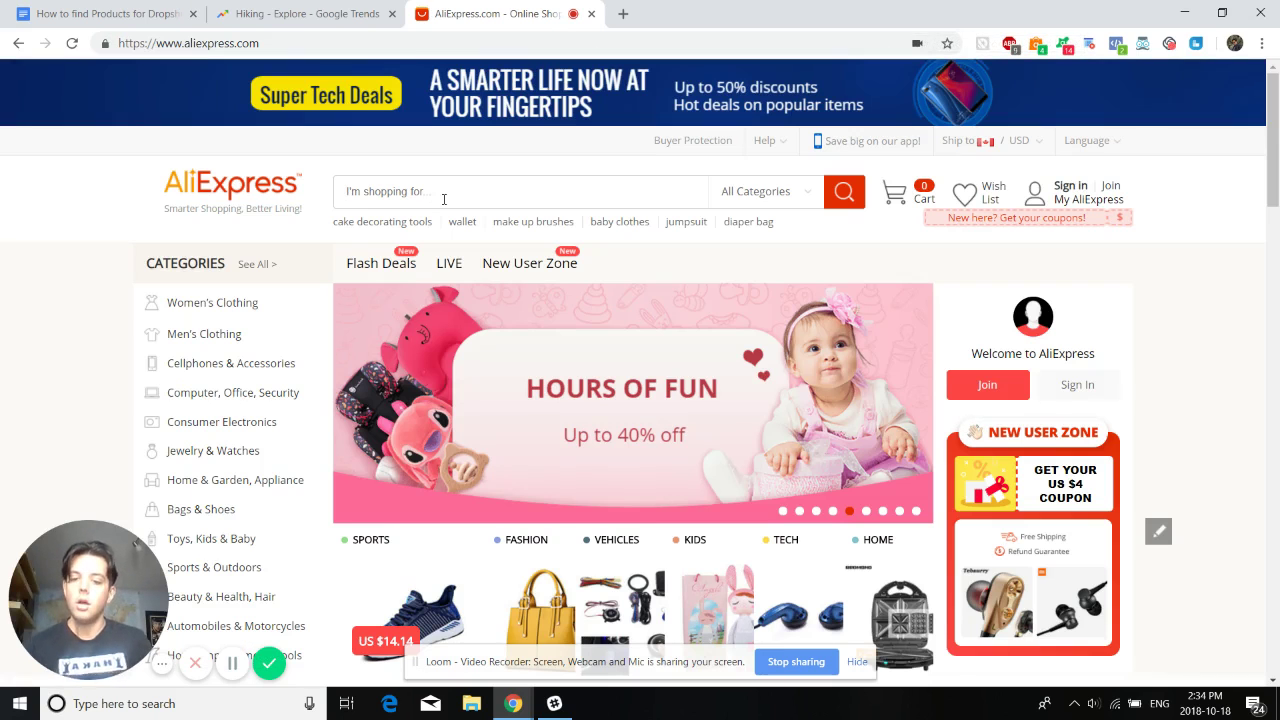
left_click(444, 199)
type("Camping")
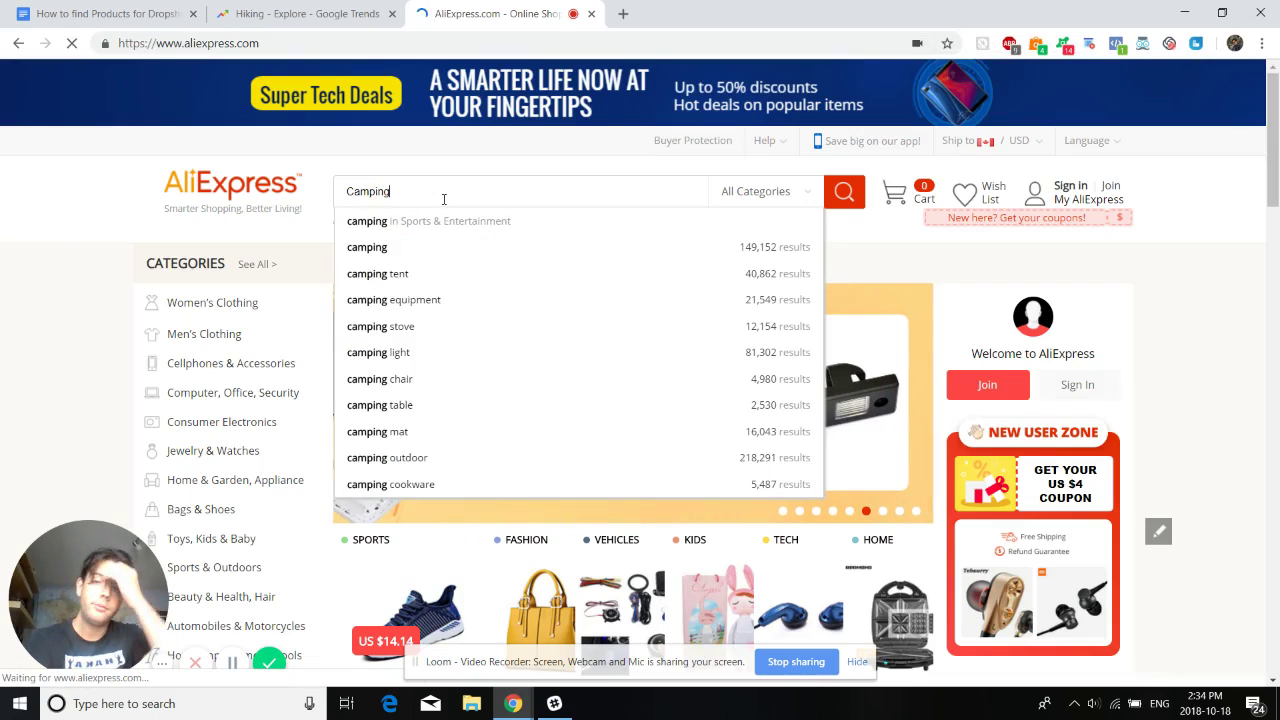
key("Return")
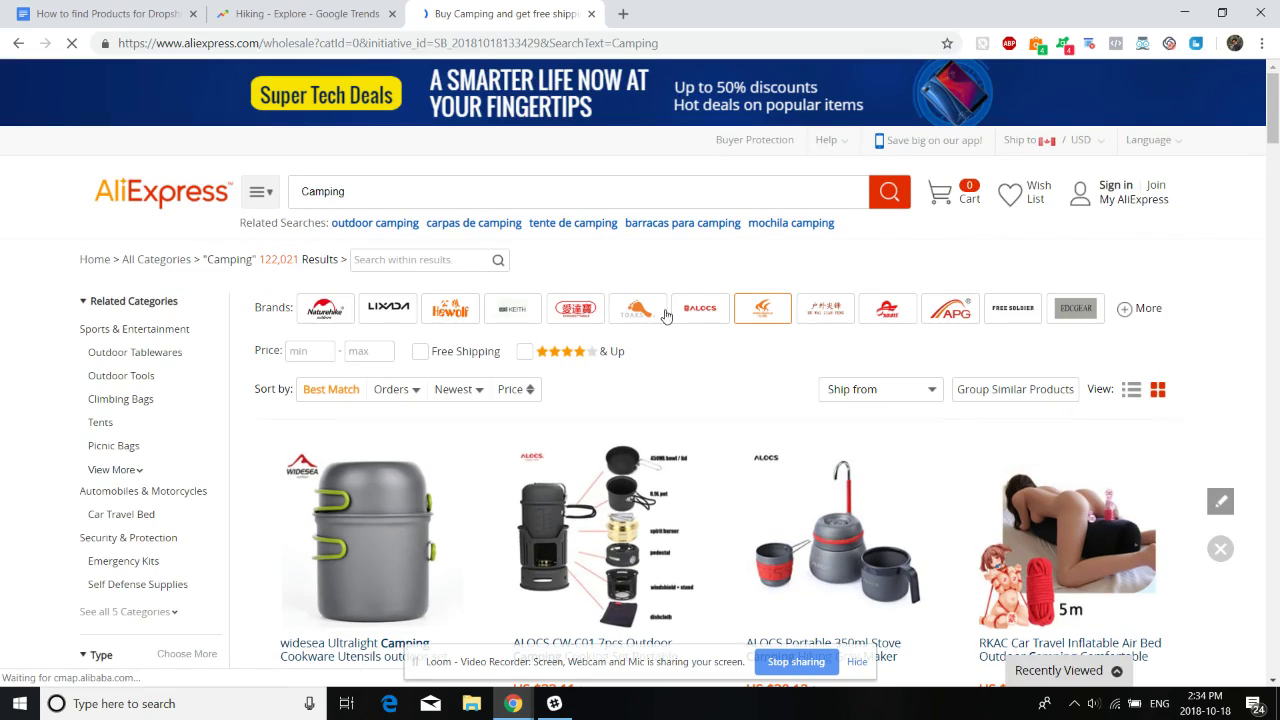
Filter the Camping results to products rated four stars and up
scroll(374, 380, "down", 4)
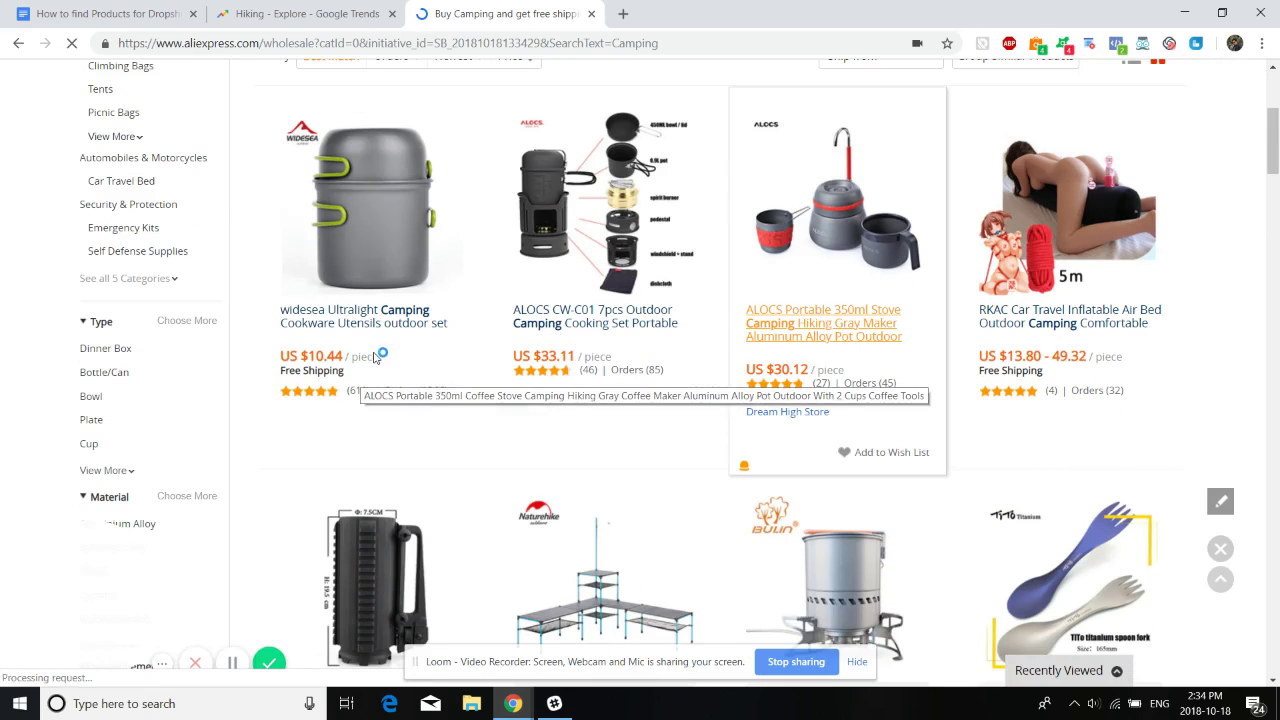
scroll(394, 347, "up", 1)
scroll(583, 263, "up", 3)
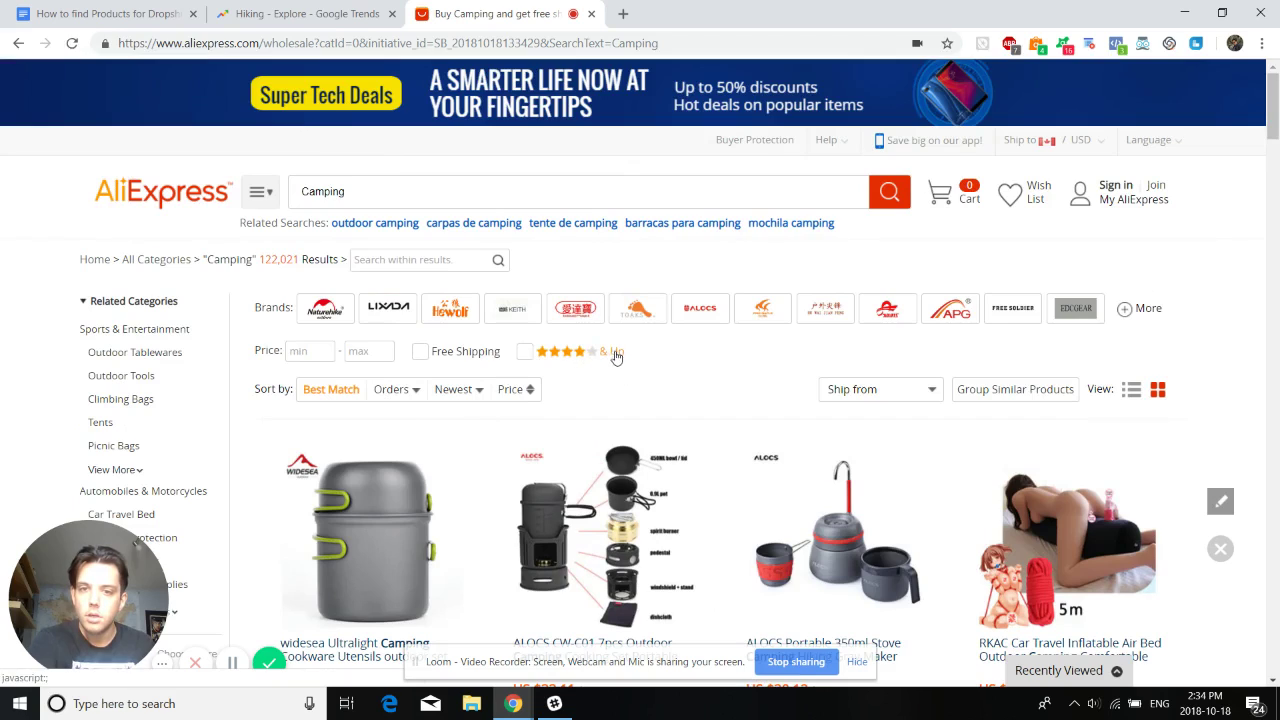
left_click(525, 352)
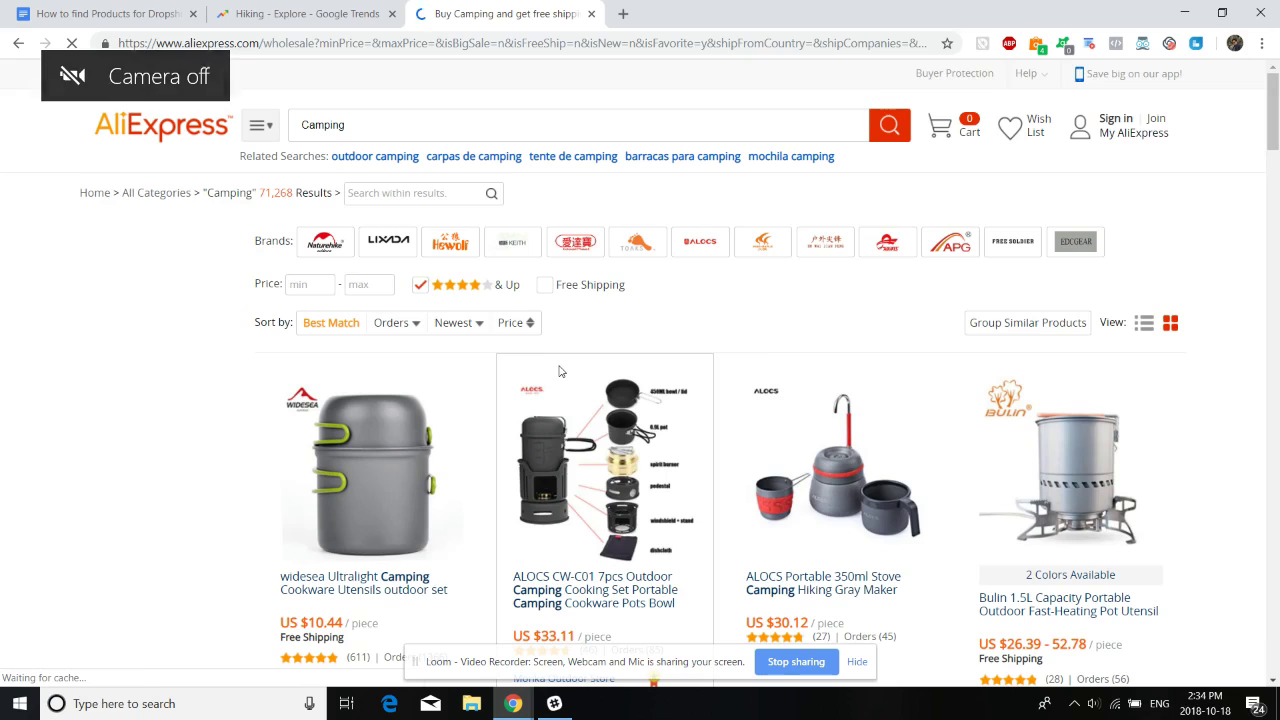
Sort the filtered Camping results by Orders and look over the best-selling products
scroll(420, 367, "down", 2)
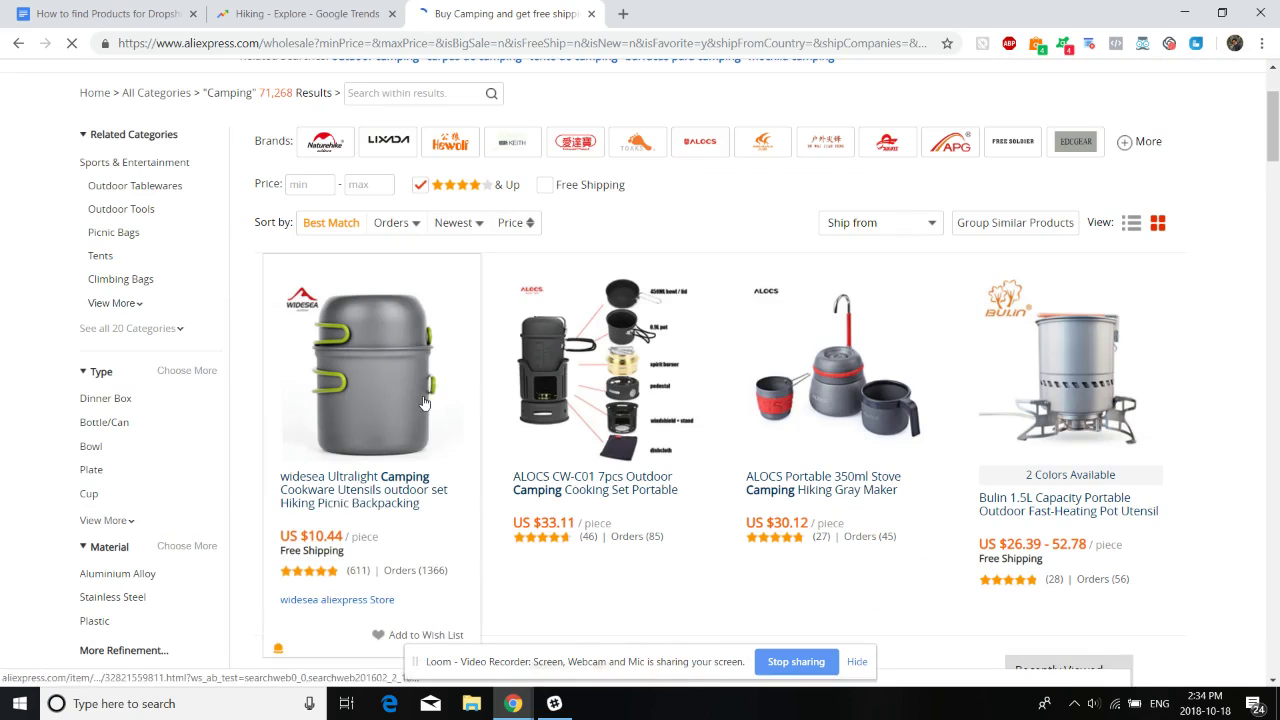
left_click(409, 226)
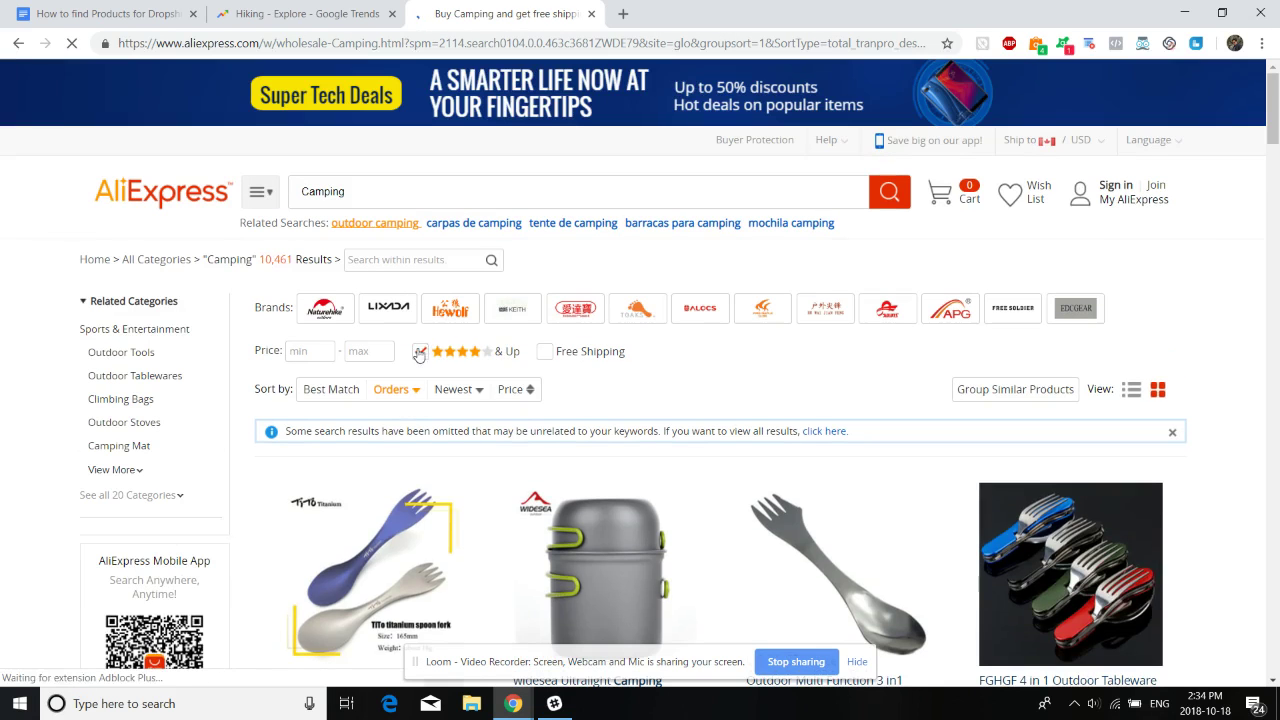
left_click(419, 355)
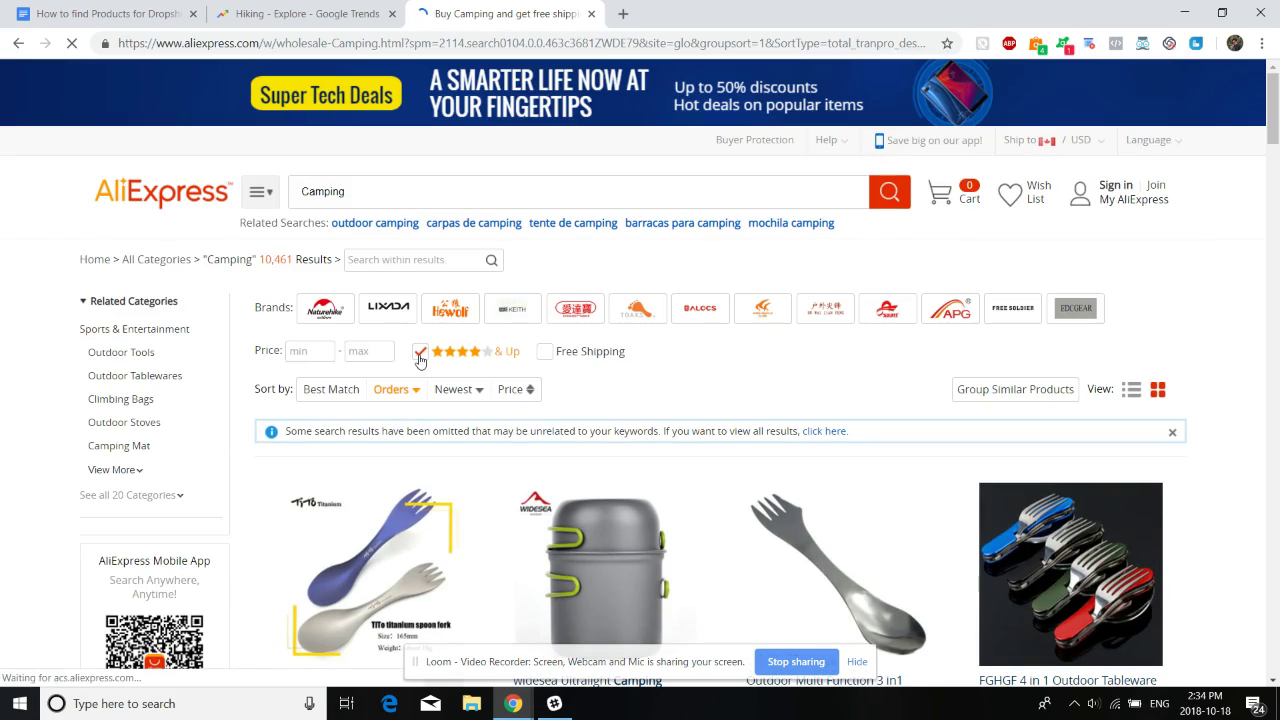
scroll(420, 362, "down", 2)
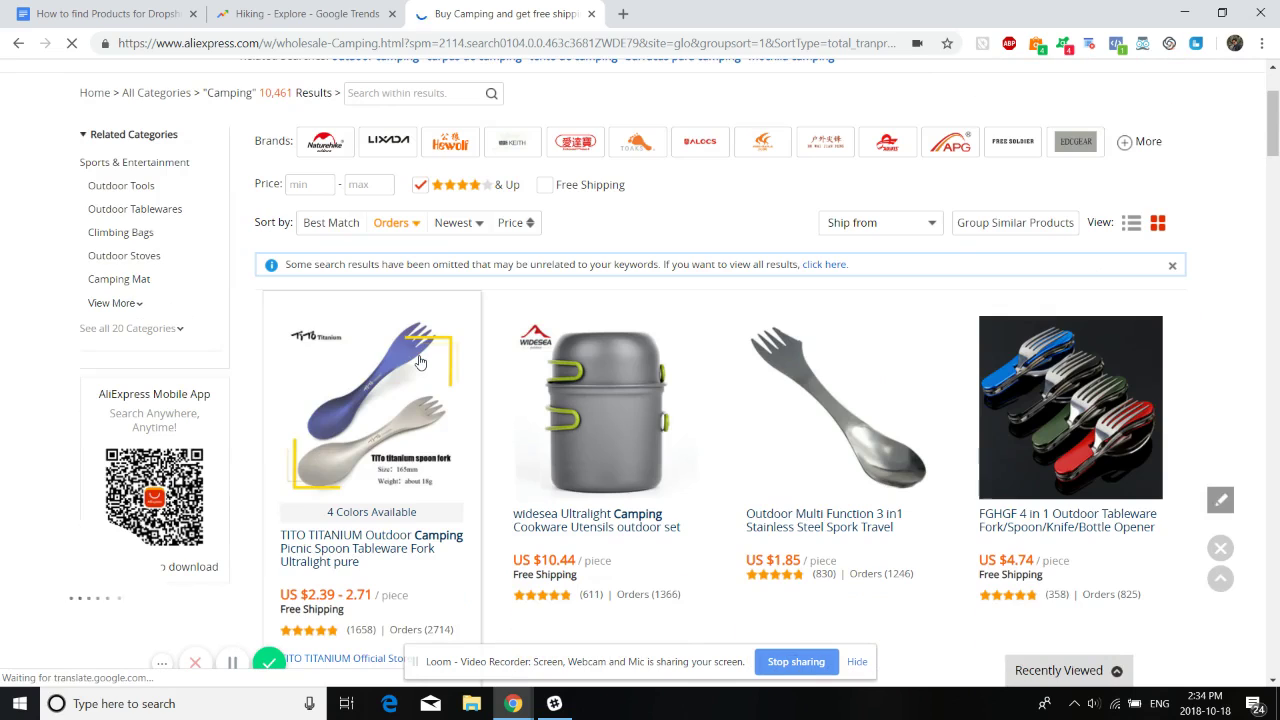
scroll(420, 362, "up", 1)
scroll(420, 362, "up", 2)
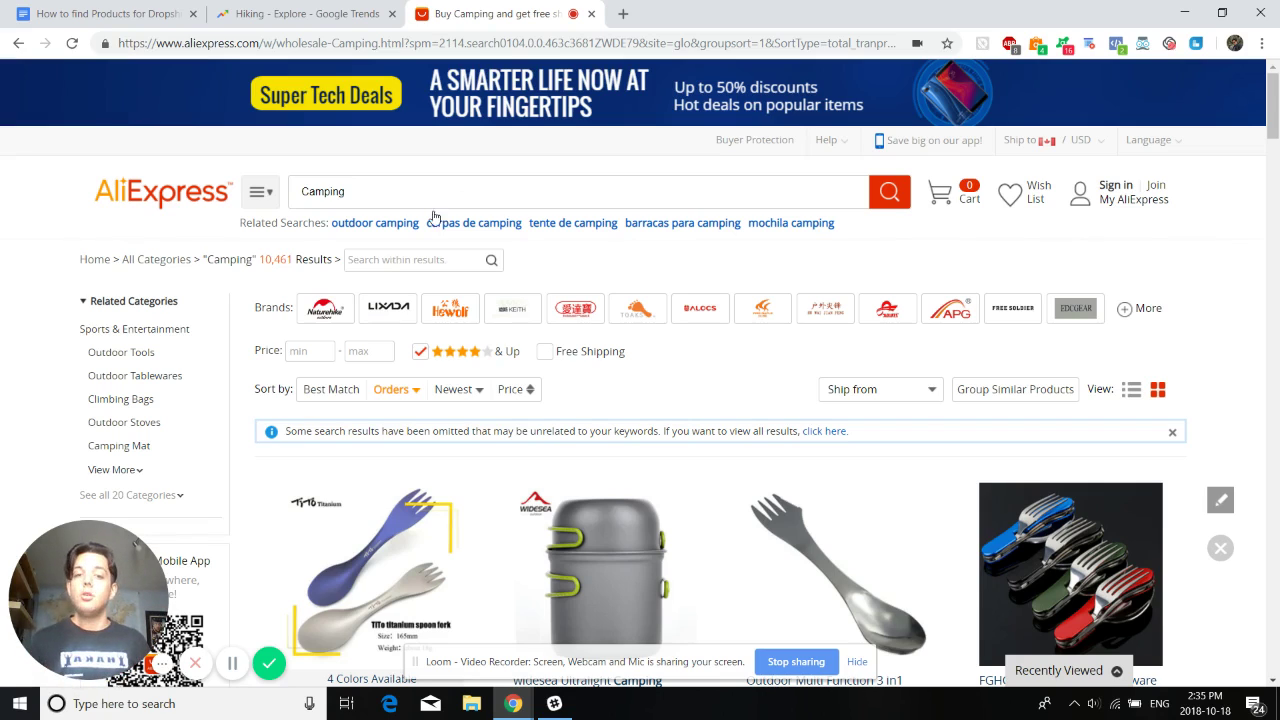
Browse the most-ordered camping products, then open the TITO TITANIUM spoon fork listing and examine its photos, price and shipping details
scroll(666, 396, "down", 1)
scroll(664, 398, "down", 2)
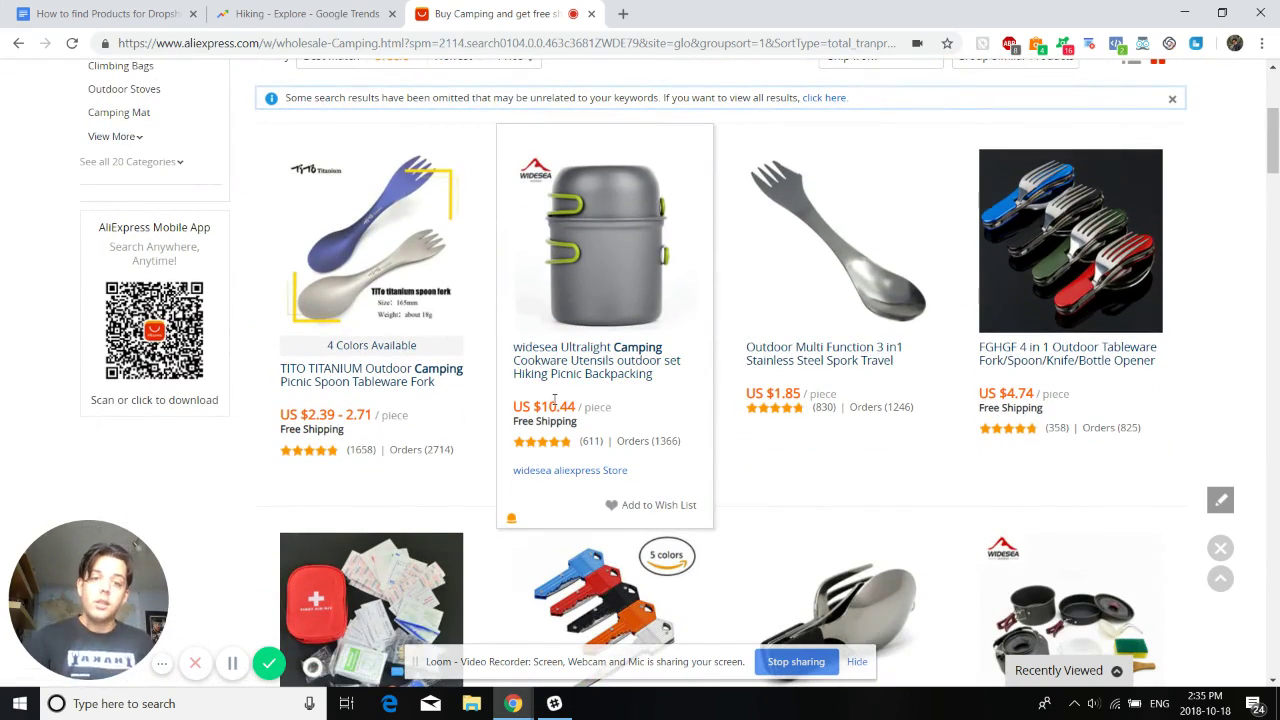
scroll(548, 401, "down", 2)
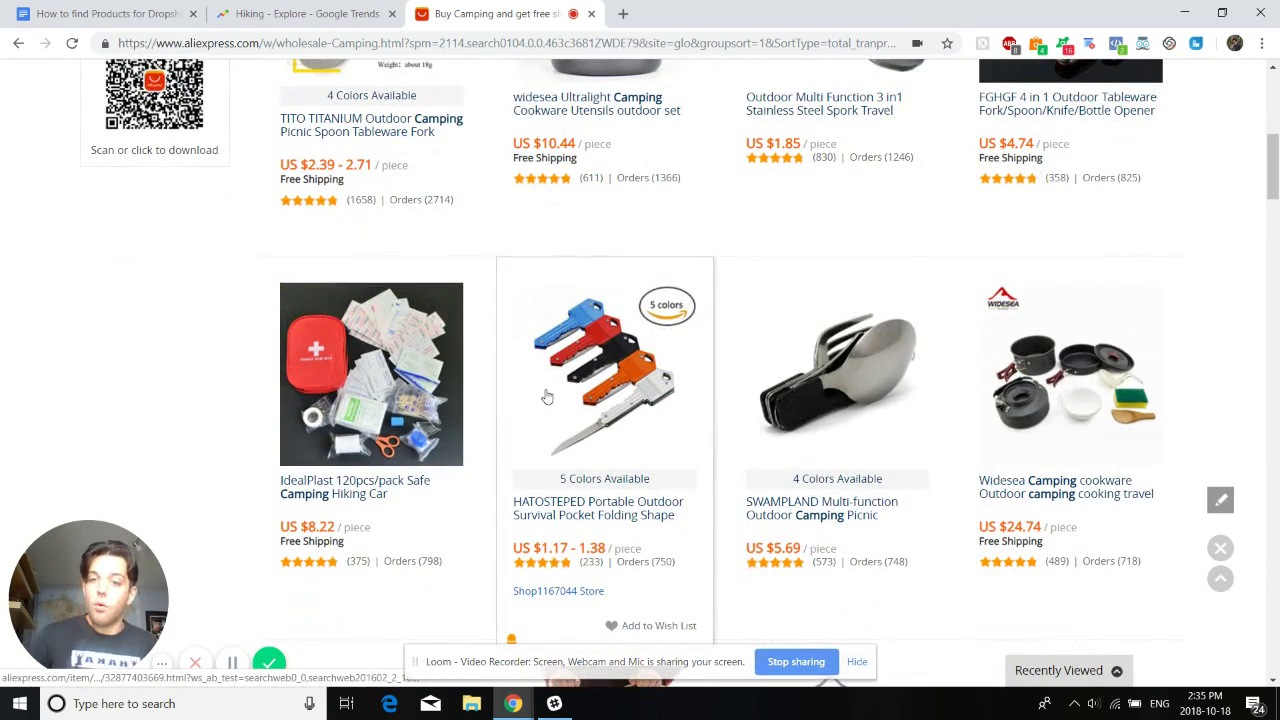
scroll(503, 460, "up", 2)
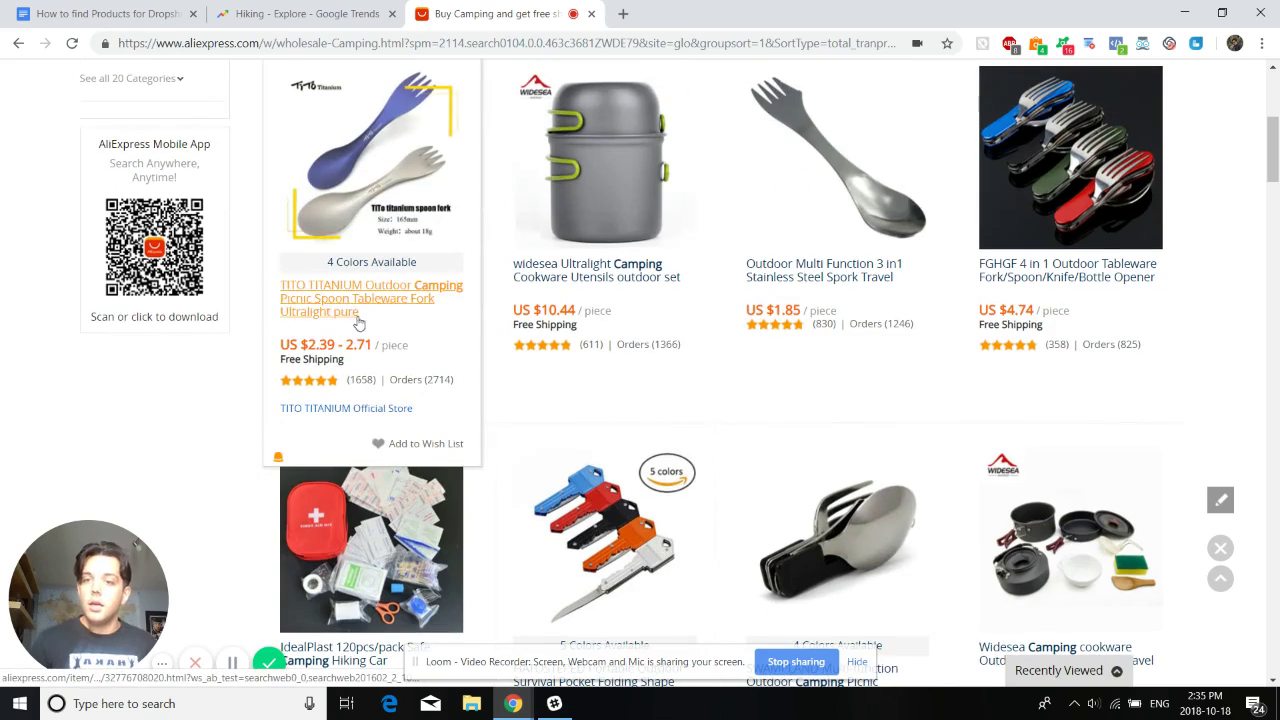
left_click(367, 311)
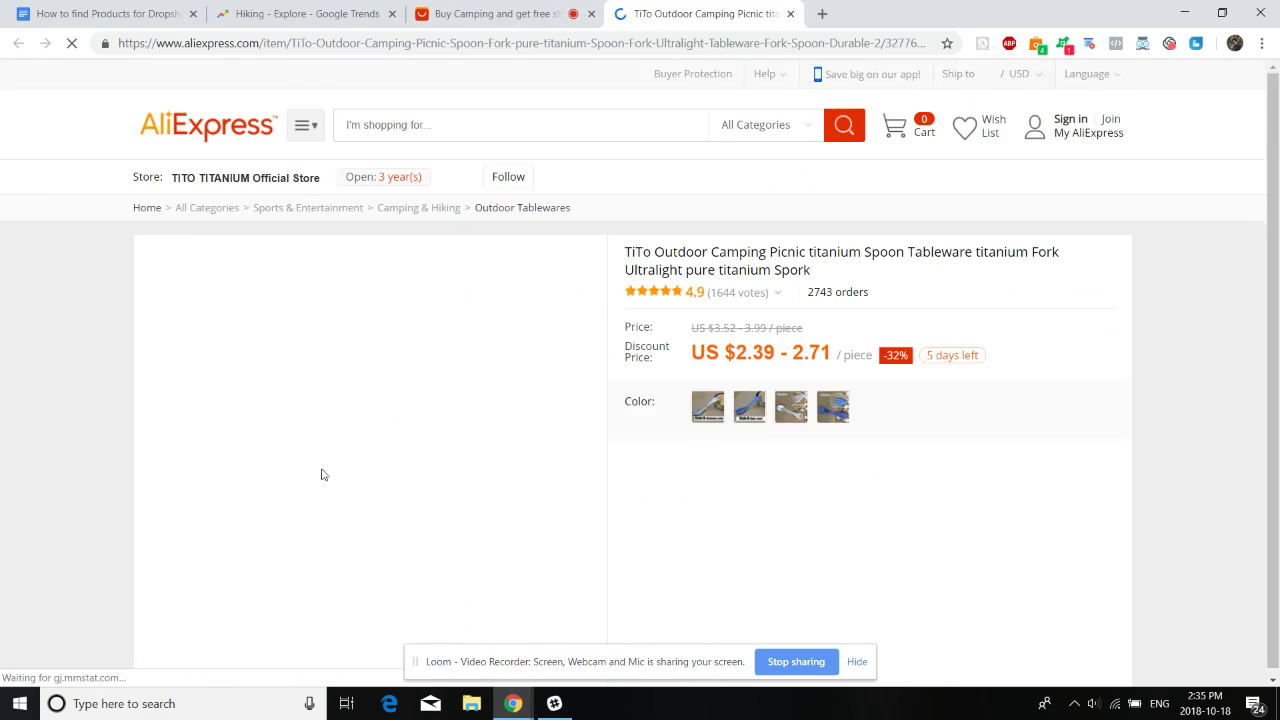
scroll(365, 425, "down", 1)
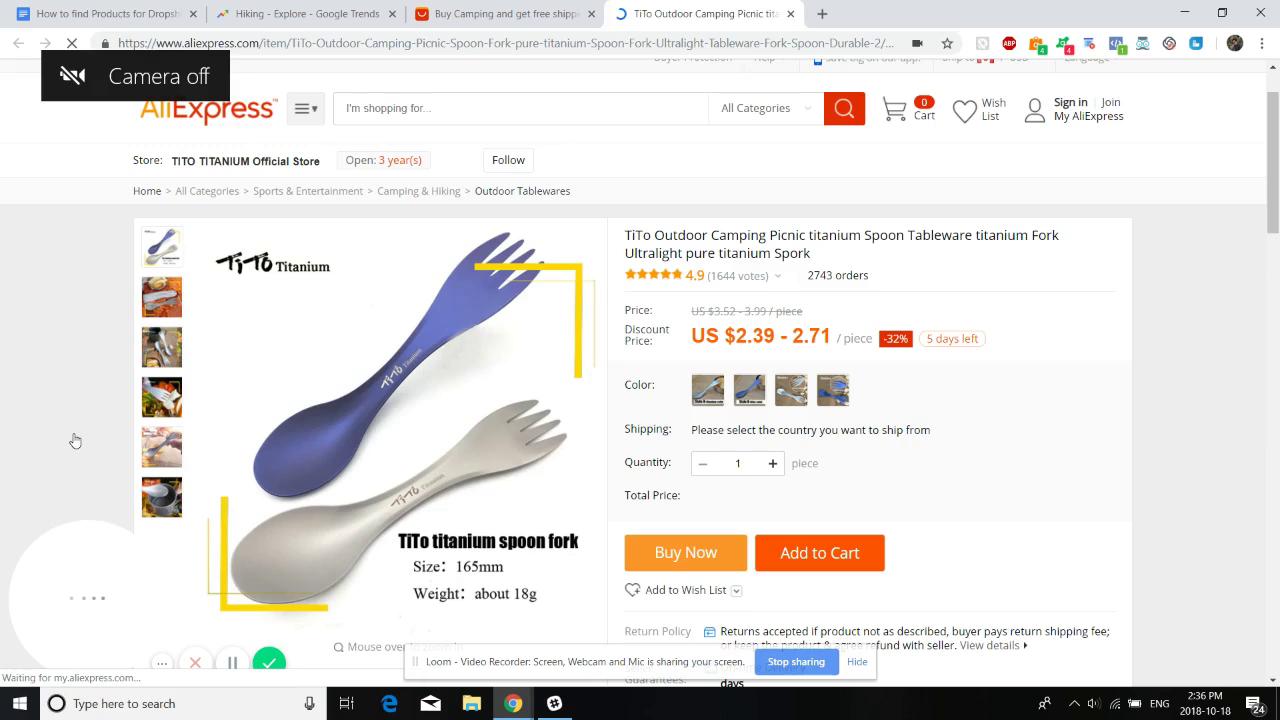
scroll(72, 450, "down", 1)
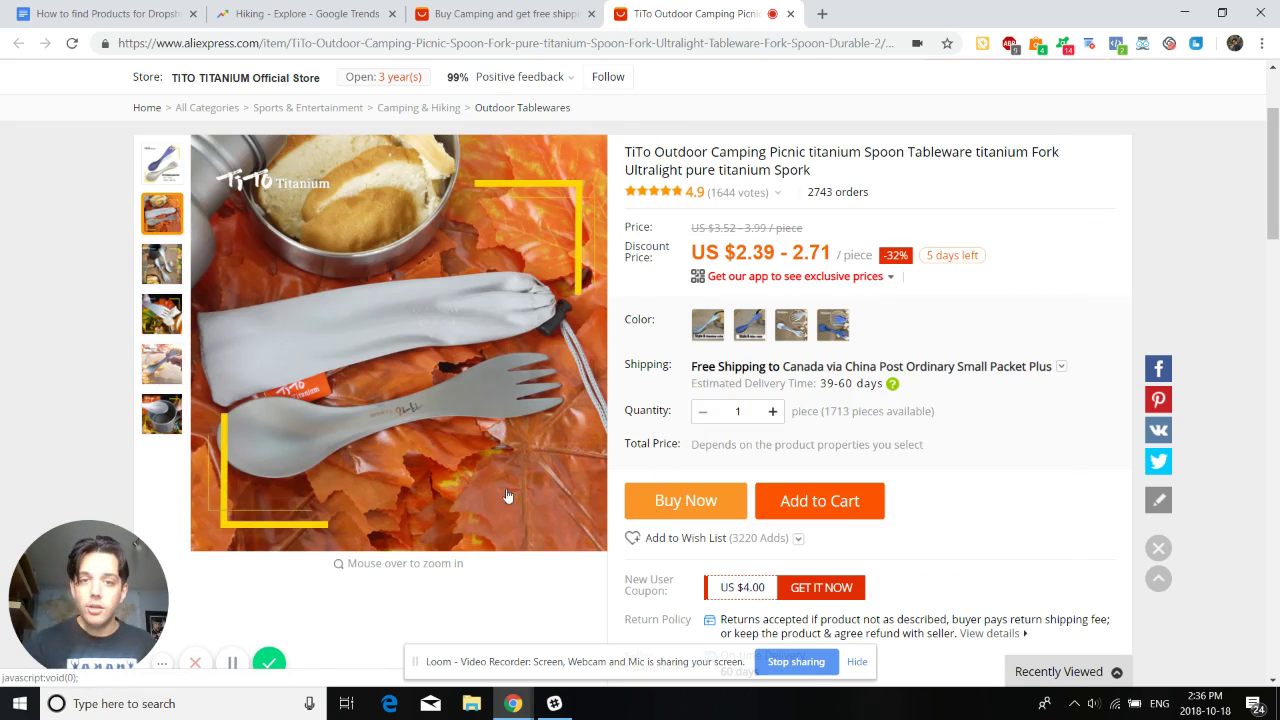
Look through the spork listing's buyer protection, item specifics and product description images
scroll(420, 460, "down", 1)
scroll(94, 343, "down", 3)
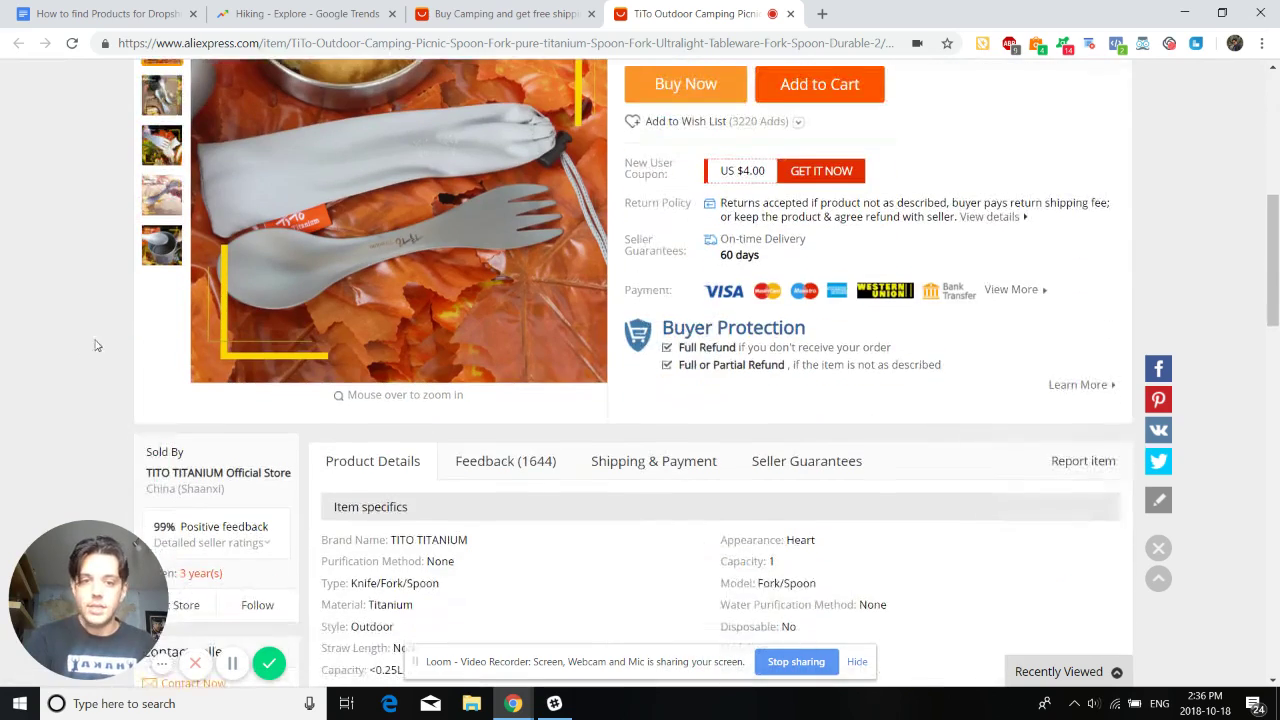
scroll(94, 343, "down", 2)
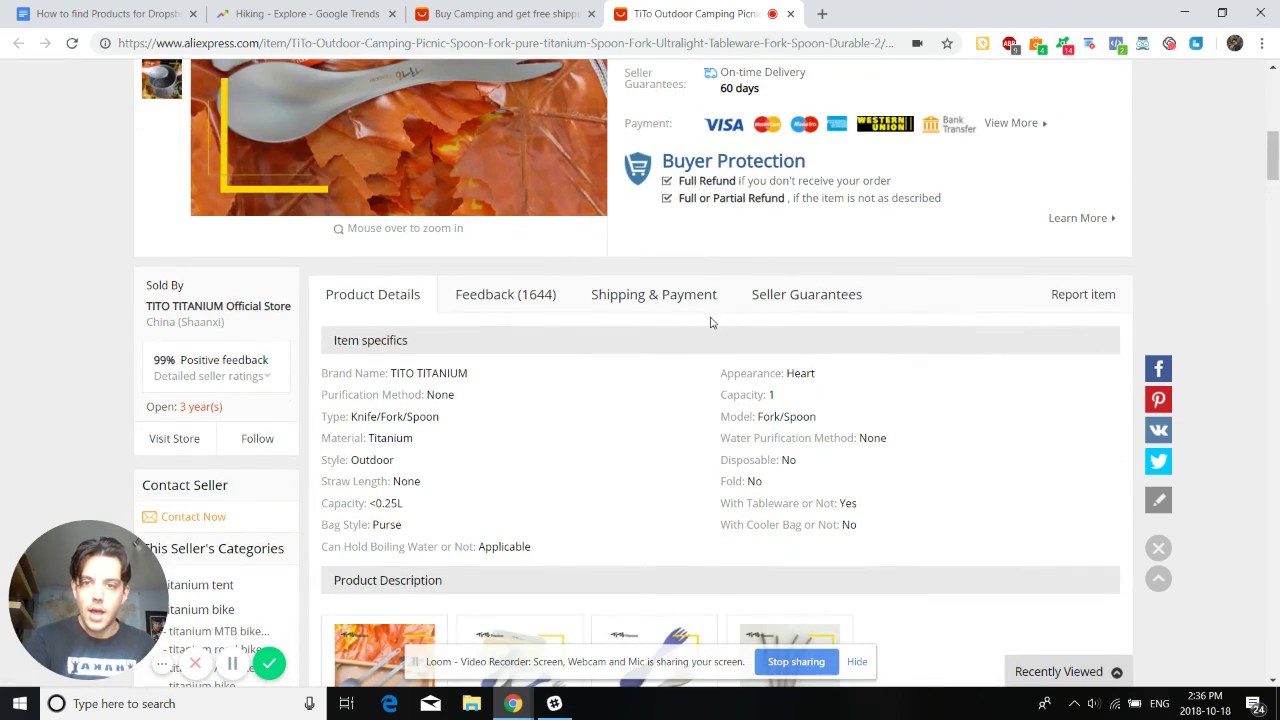
scroll(705, 318, "down", 1)
scroll(515, 300, "down", 10)
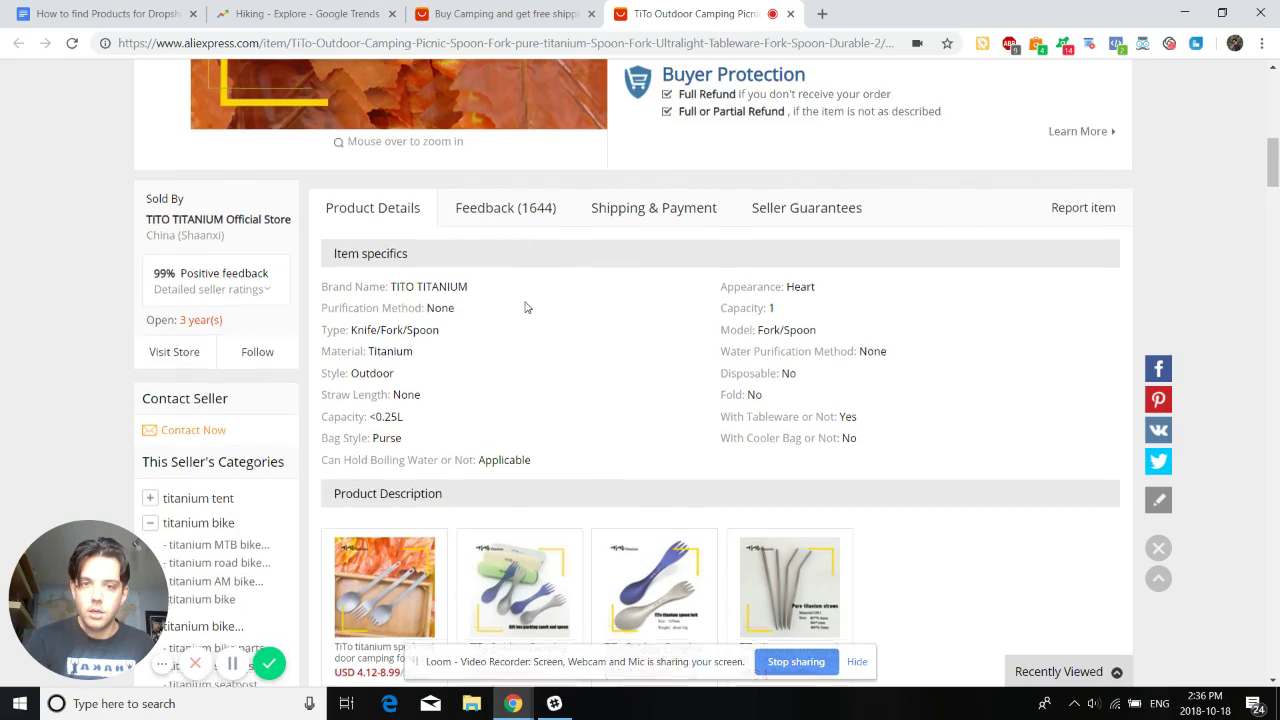
scroll(524, 305, "down", 3)
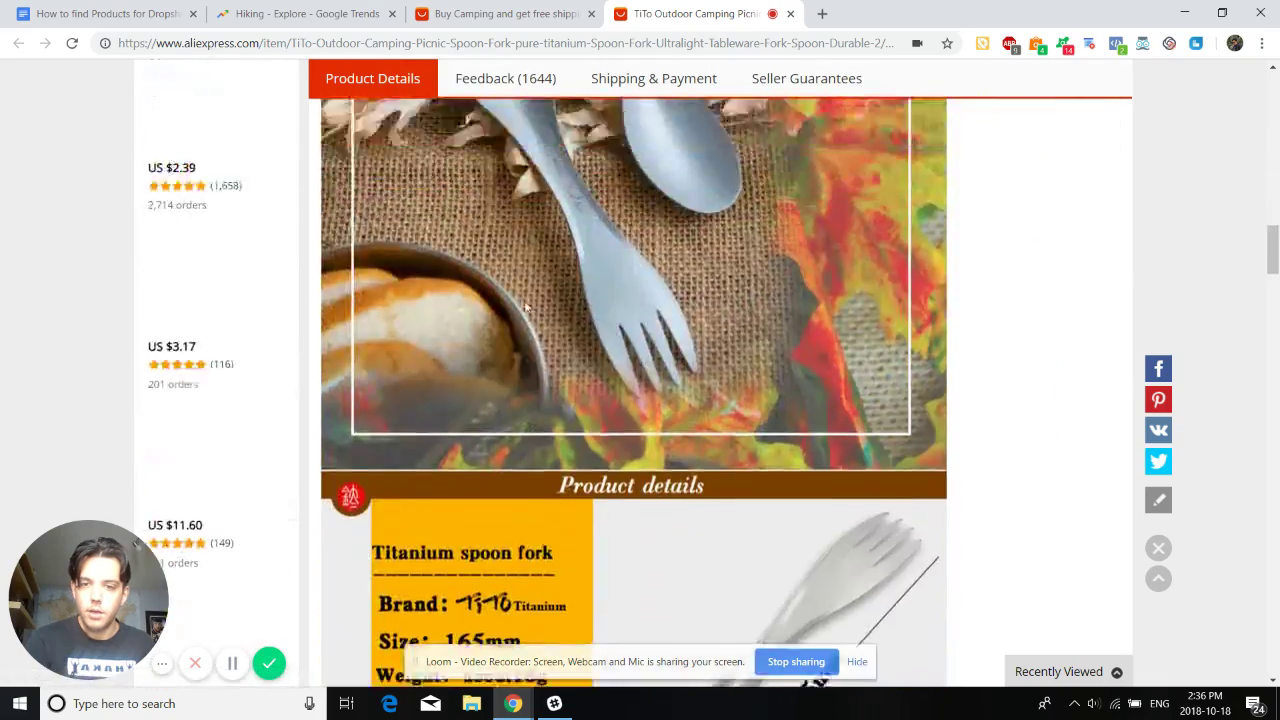
scroll(567, 318, "up", 15)
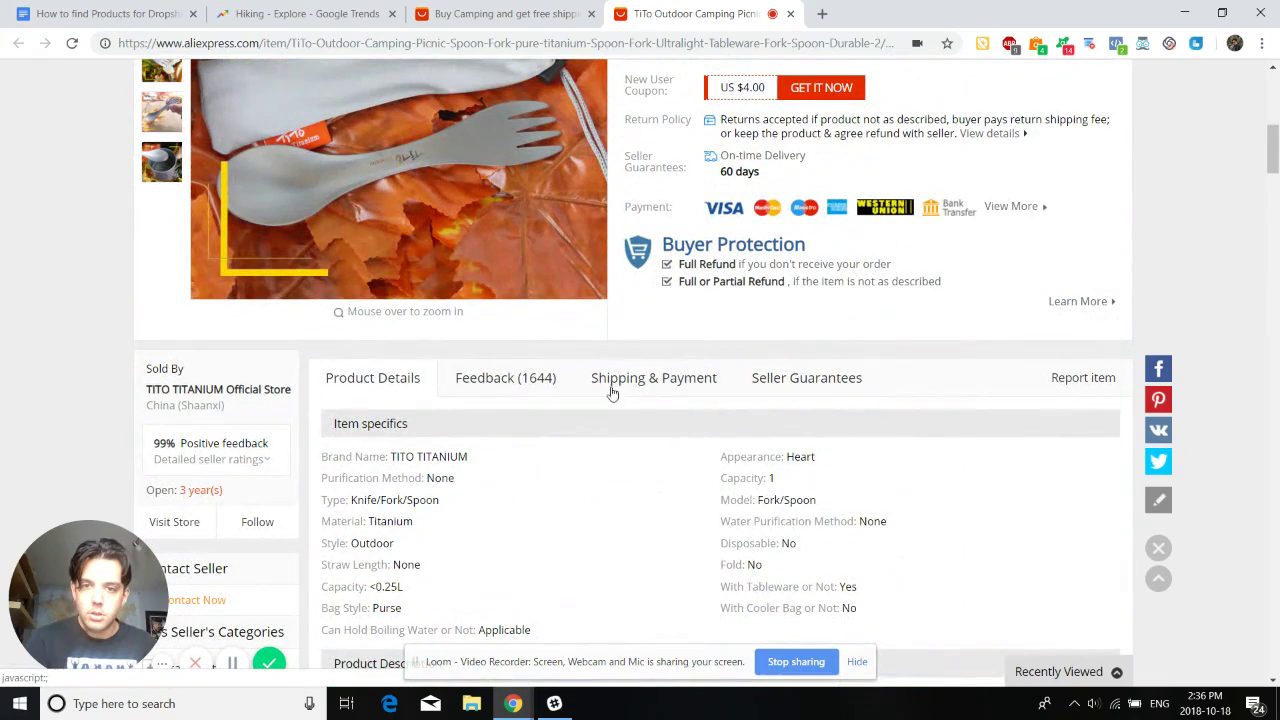
Open the spork listing's feedback and examine the star rating breakdown and customer reviews
left_click(521, 382)
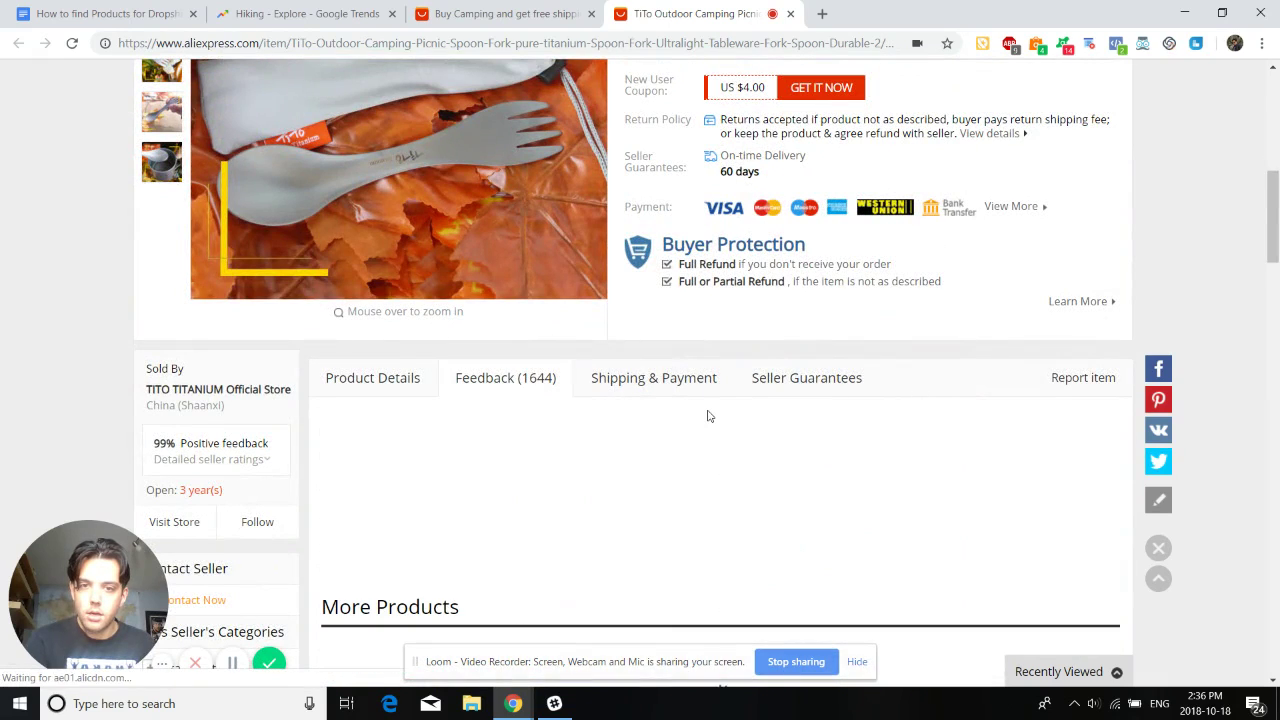
scroll(707, 416, "down", 3)
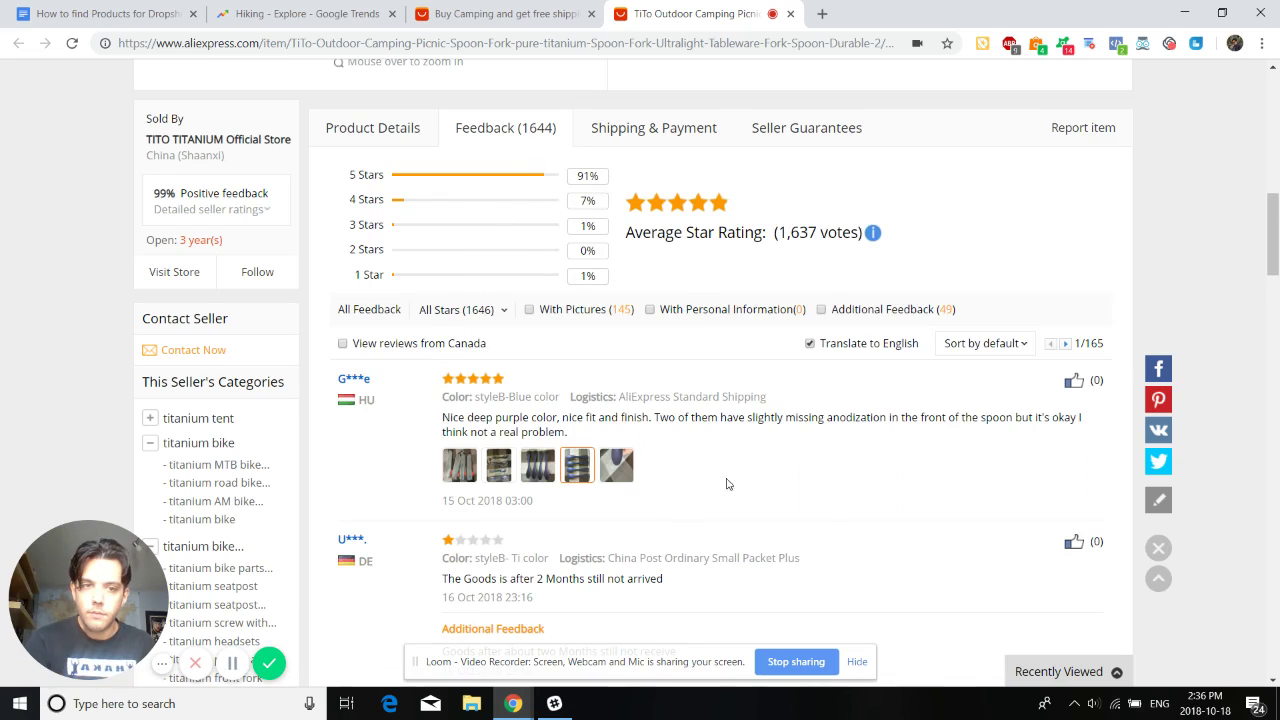
scroll(868, 454, "down", 1)
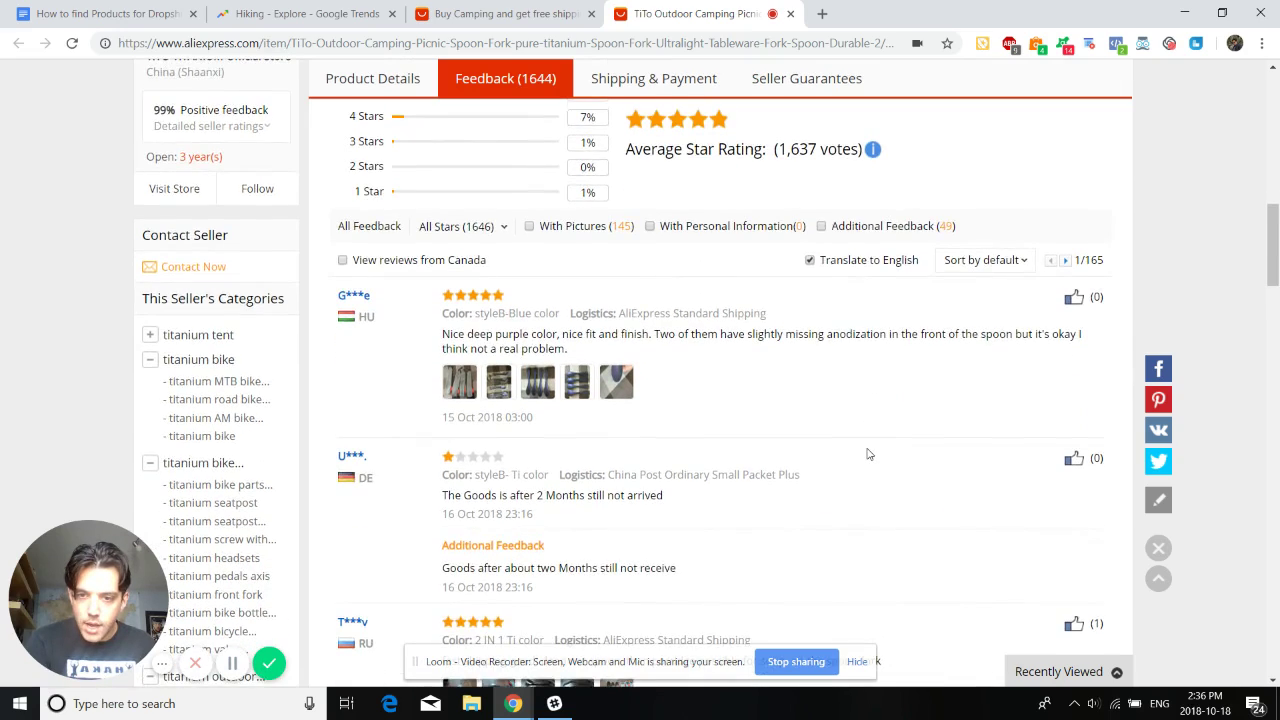
scroll(868, 454, "down", 2)
scroll(595, 298, "down", 2)
scroll(595, 298, "up", 5)
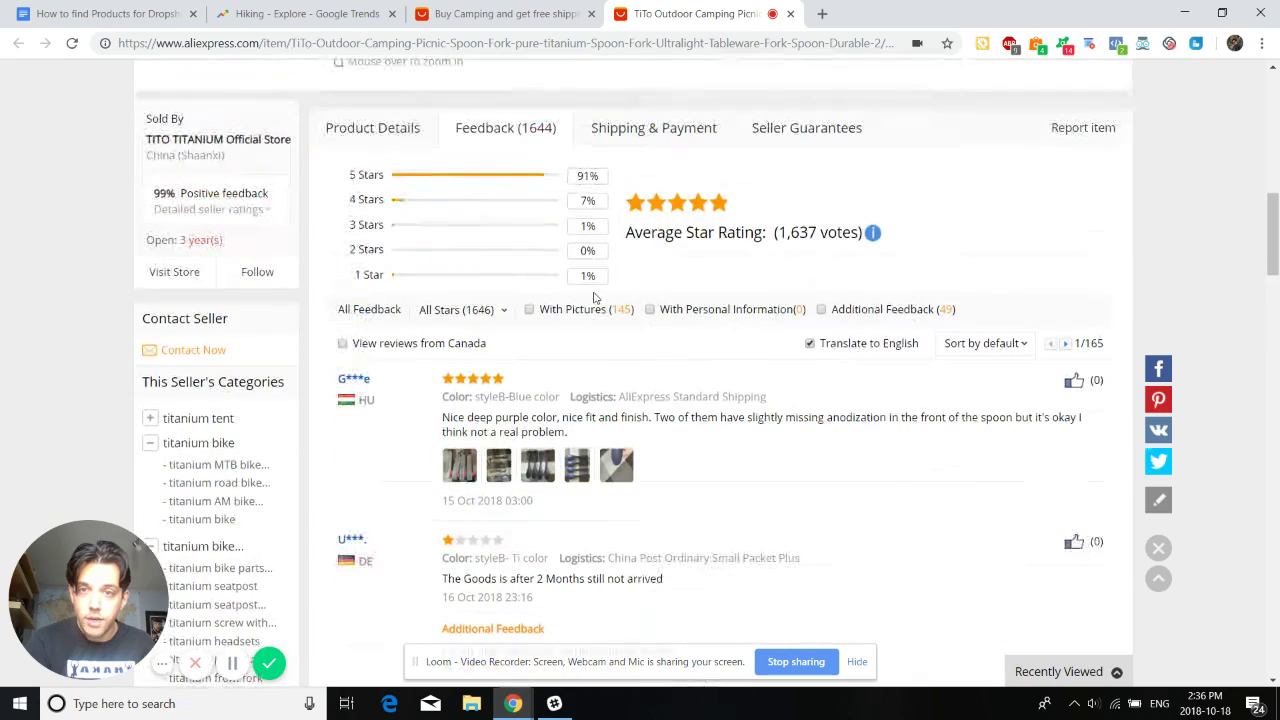
Sort the spork's feedback by latest and read through the most recent reviews
mouse_move(973, 345)
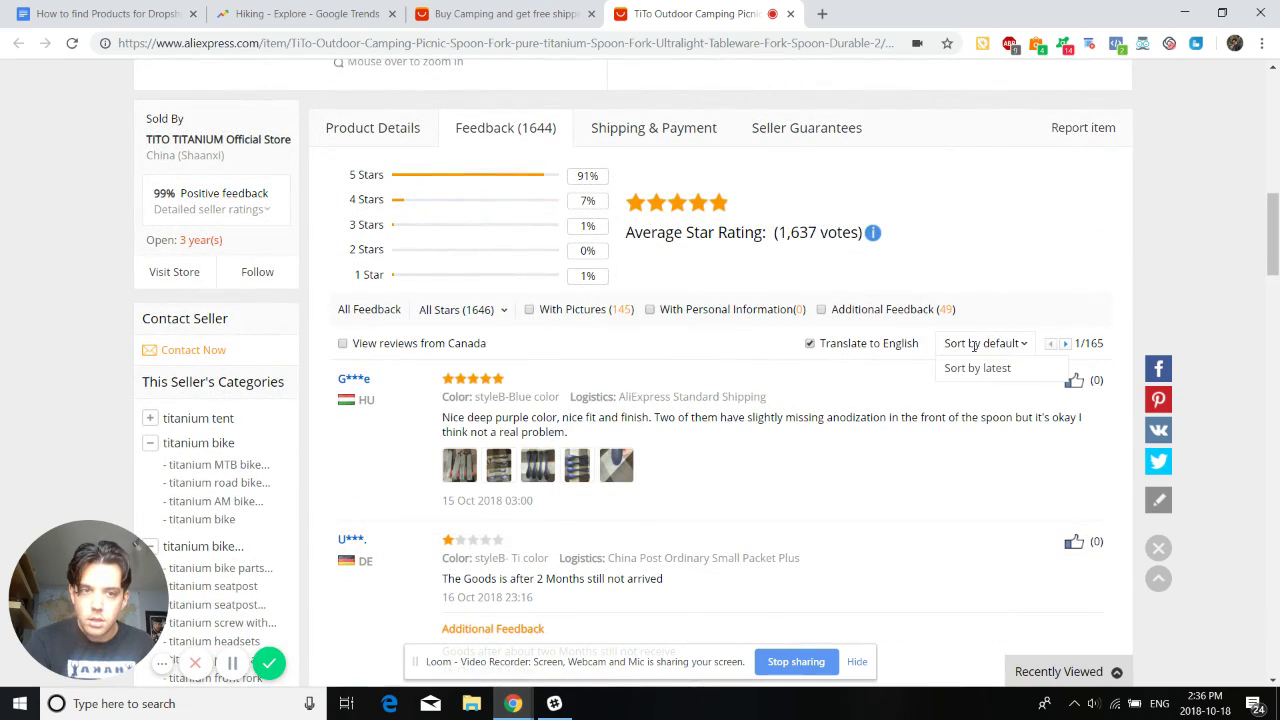
left_click(978, 368)
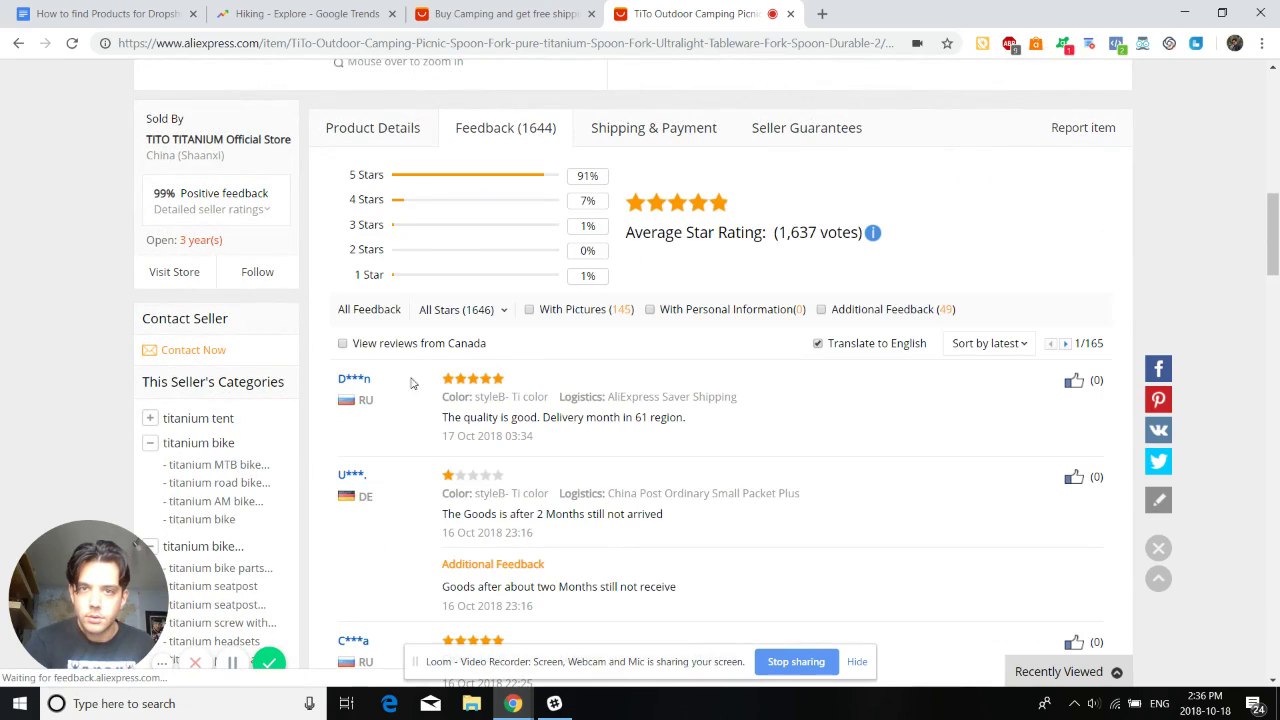
scroll(441, 433, "down", 1)
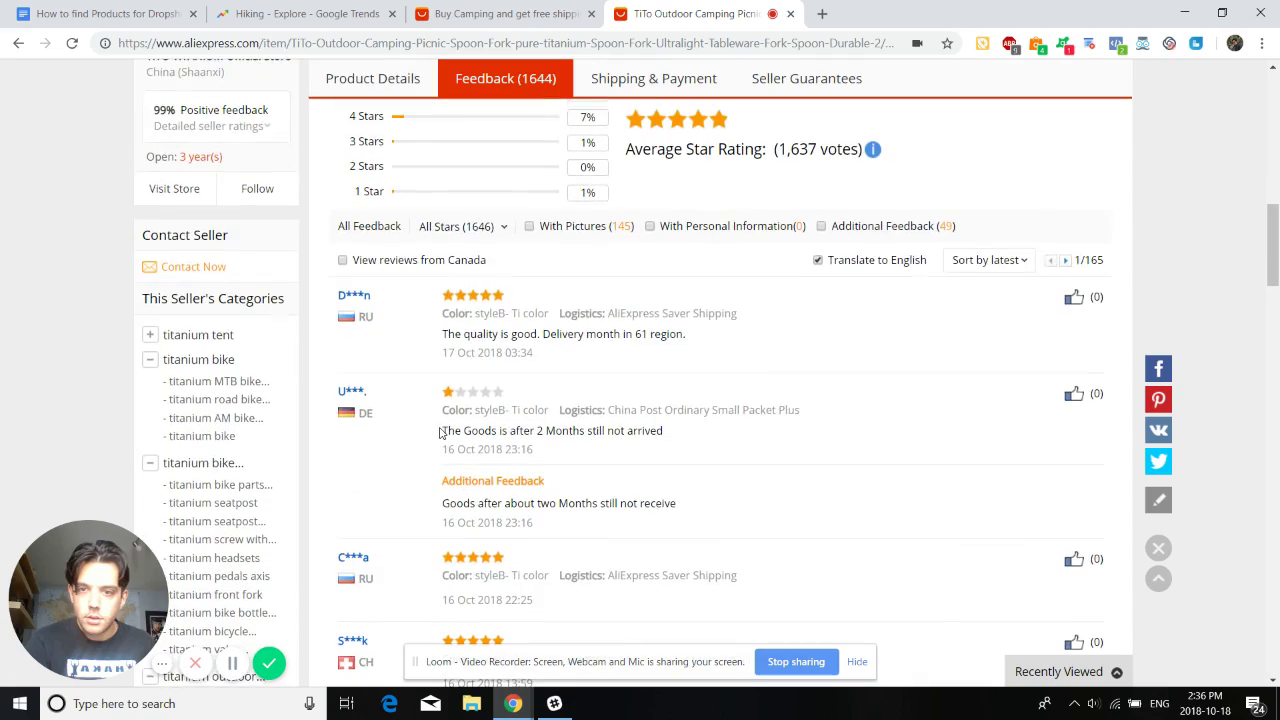
scroll(636, 362, "down", 5)
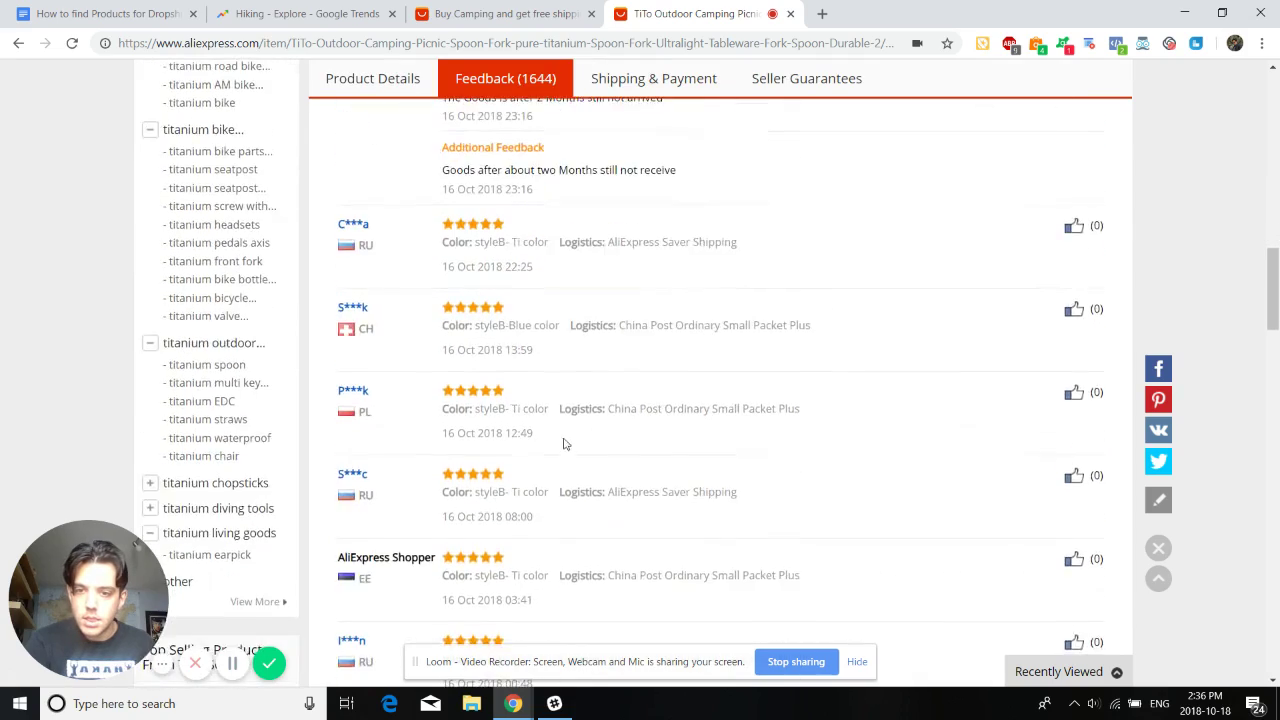
scroll(547, 492, "down", 2)
scroll(482, 489, "up", 6)
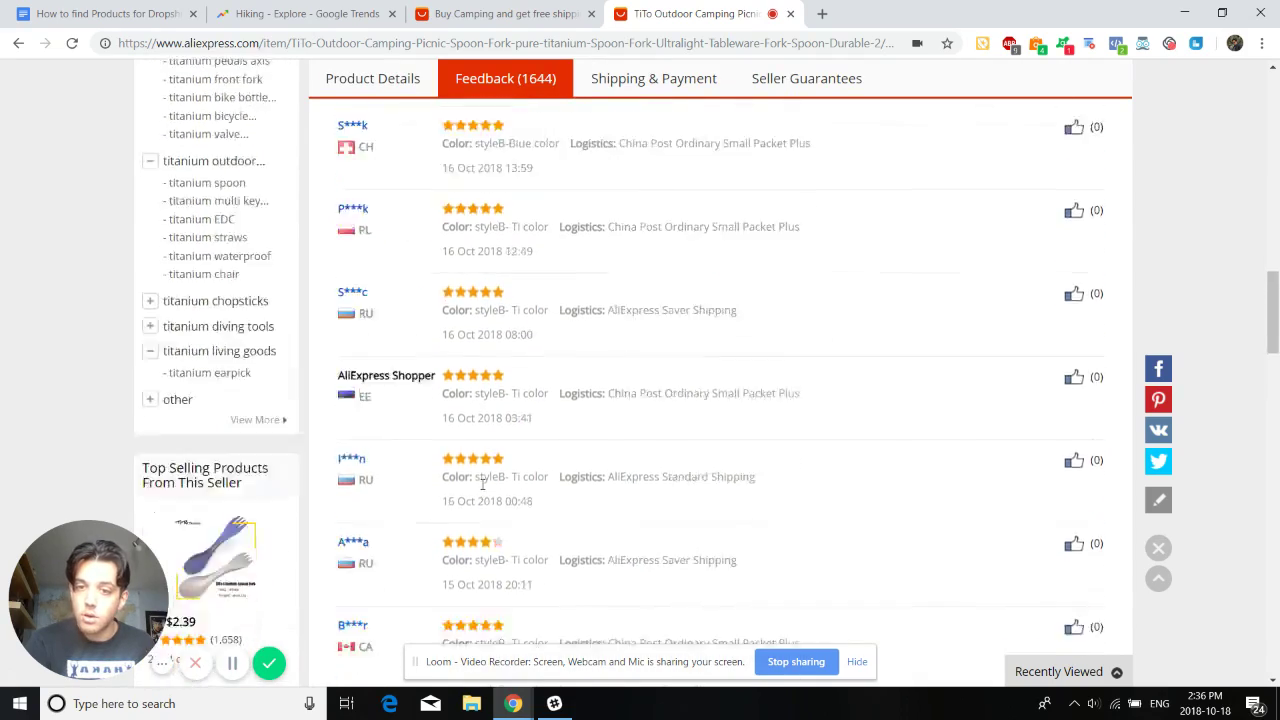
Preview the Style B titanium color variant of the spork and select the Simple "Without Zigzag" variant instead
scroll(482, 489, "up", 6)
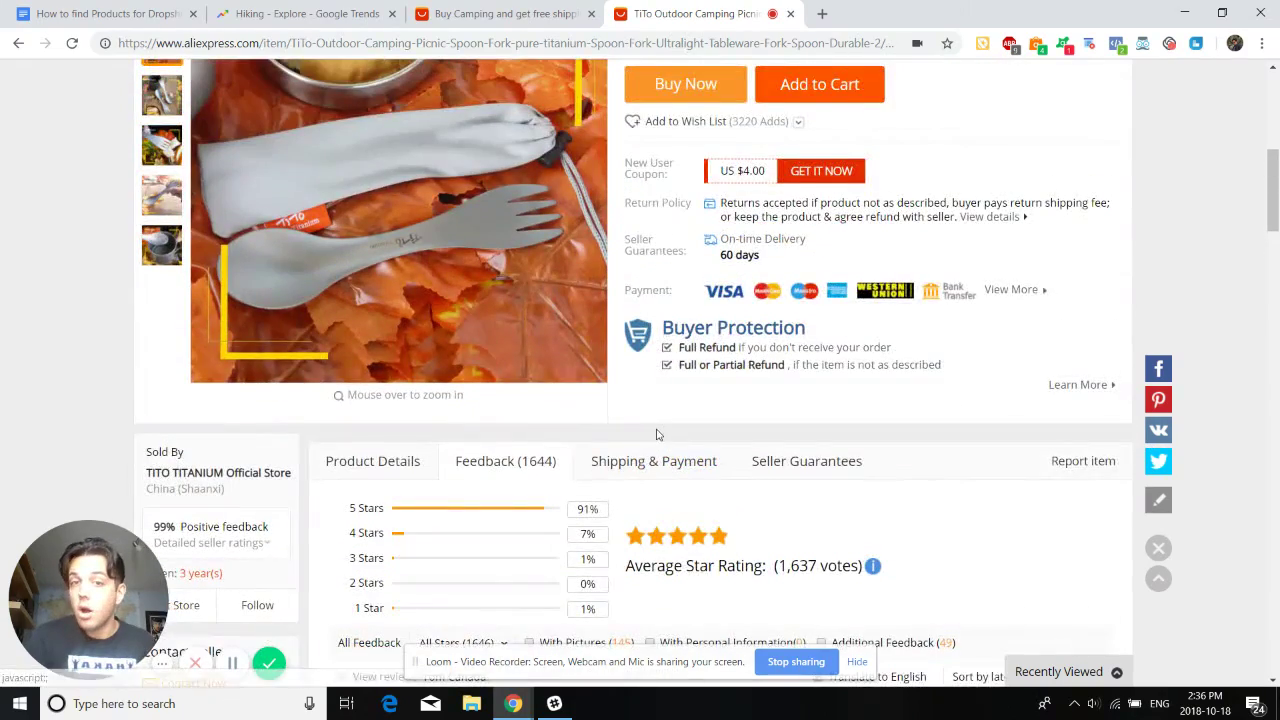
scroll(662, 515, "up", 2)
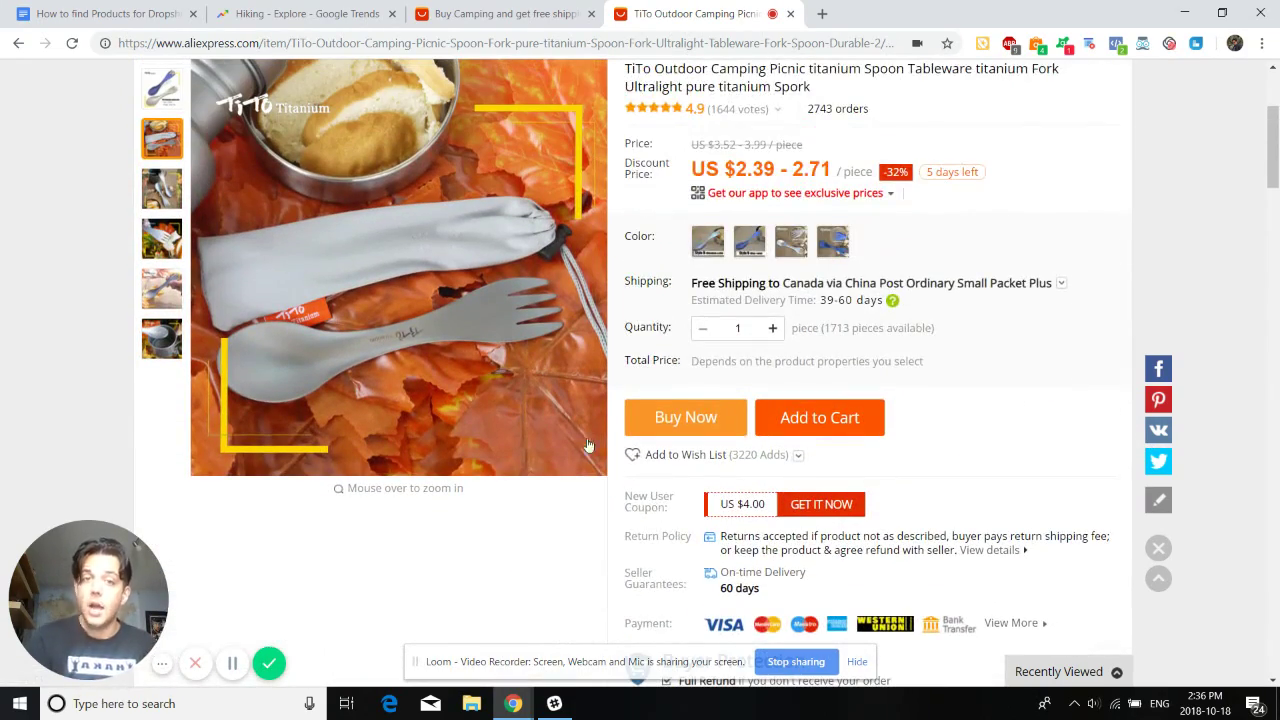
scroll(102, 455, "up", 1)
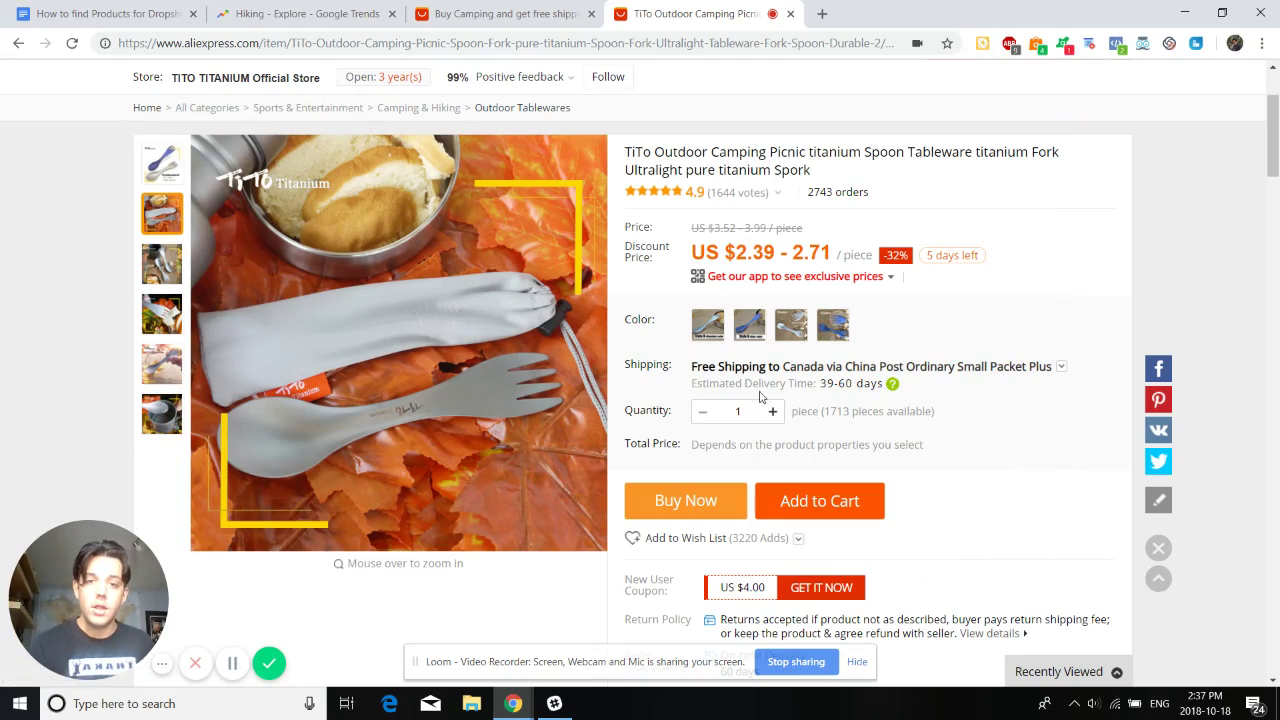
left_click(707, 324)
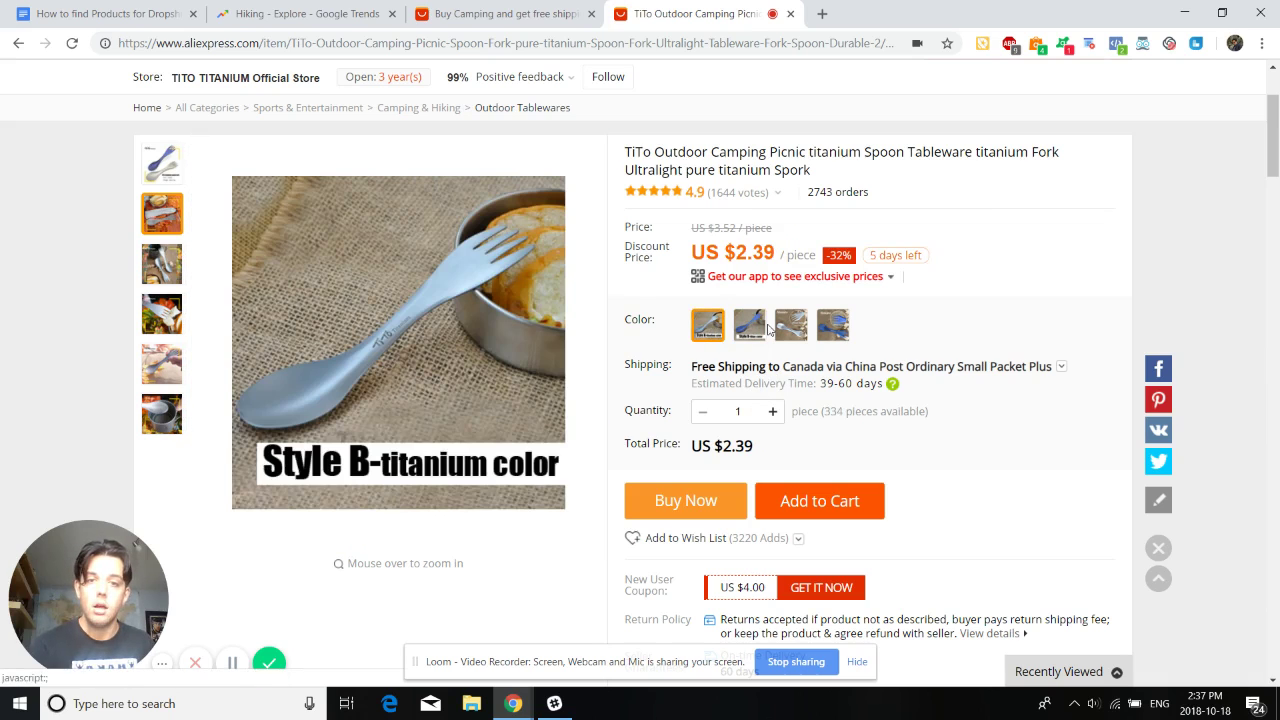
left_click(803, 328)
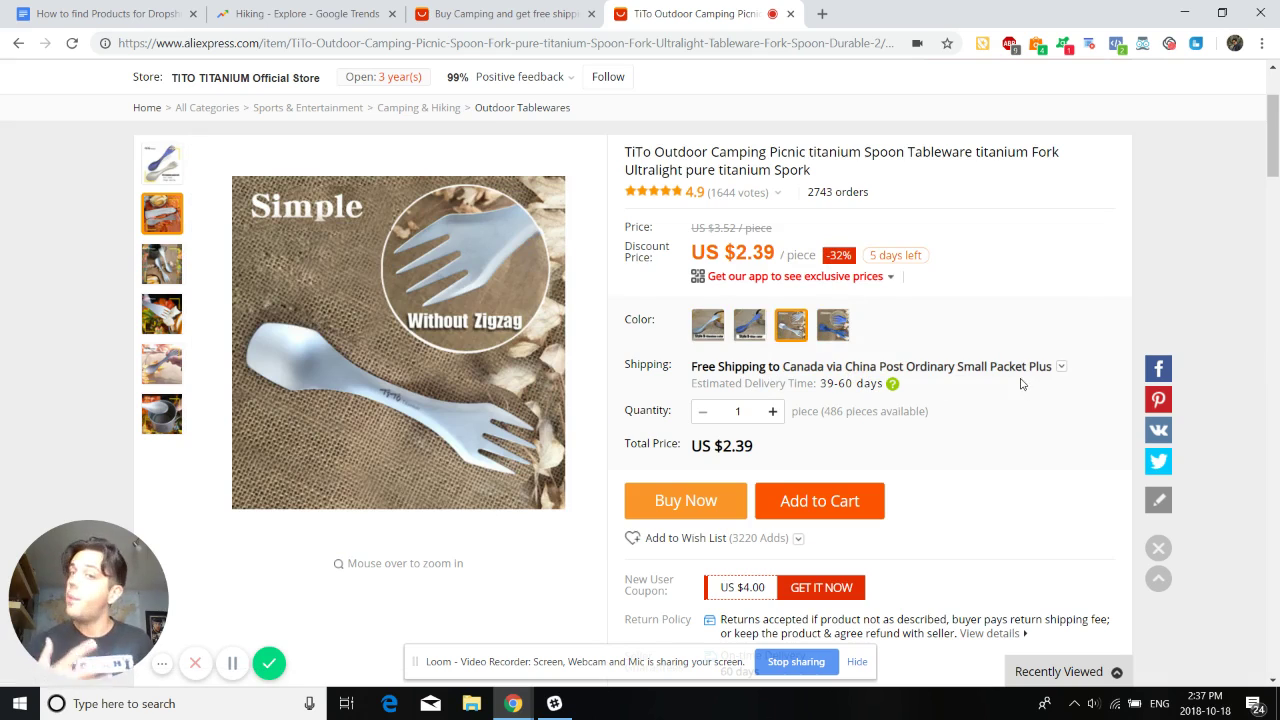
Open the spork's shipping options to Canada, compare China Post with AliExpress Standard Shipping, and close them without applying a change
left_click(1058, 370)
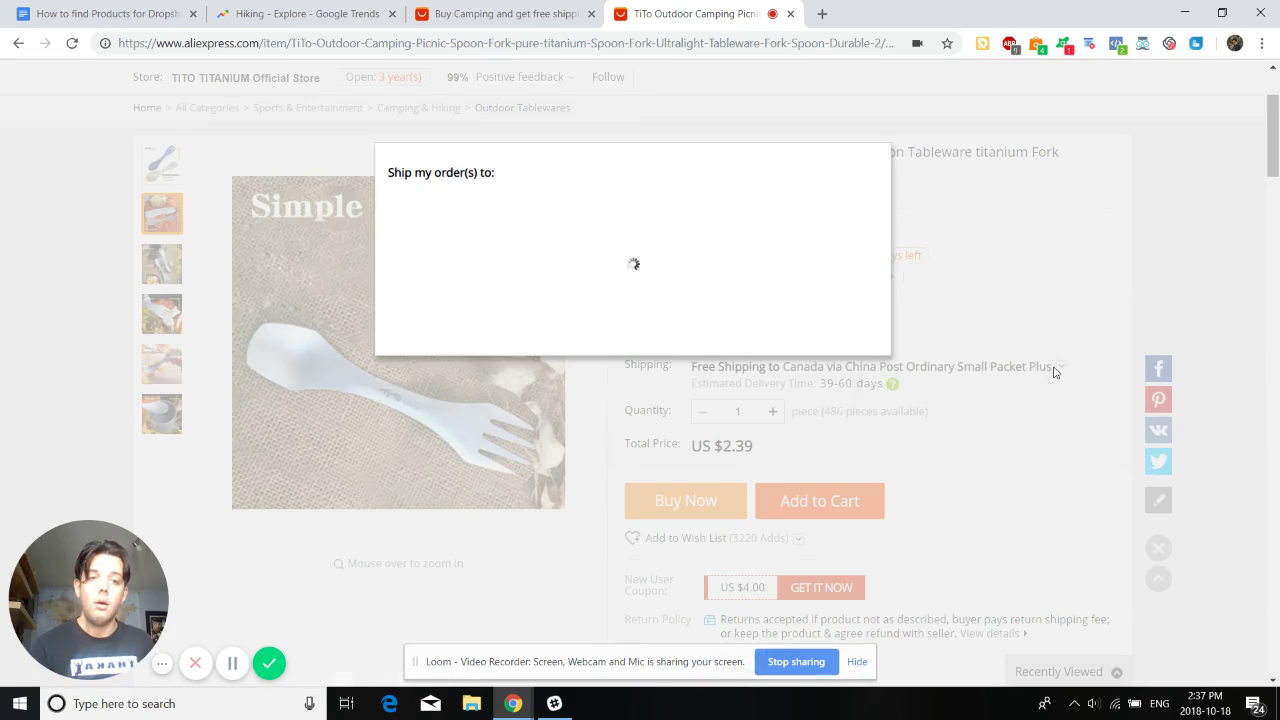
scroll(514, 320, "down", 3)
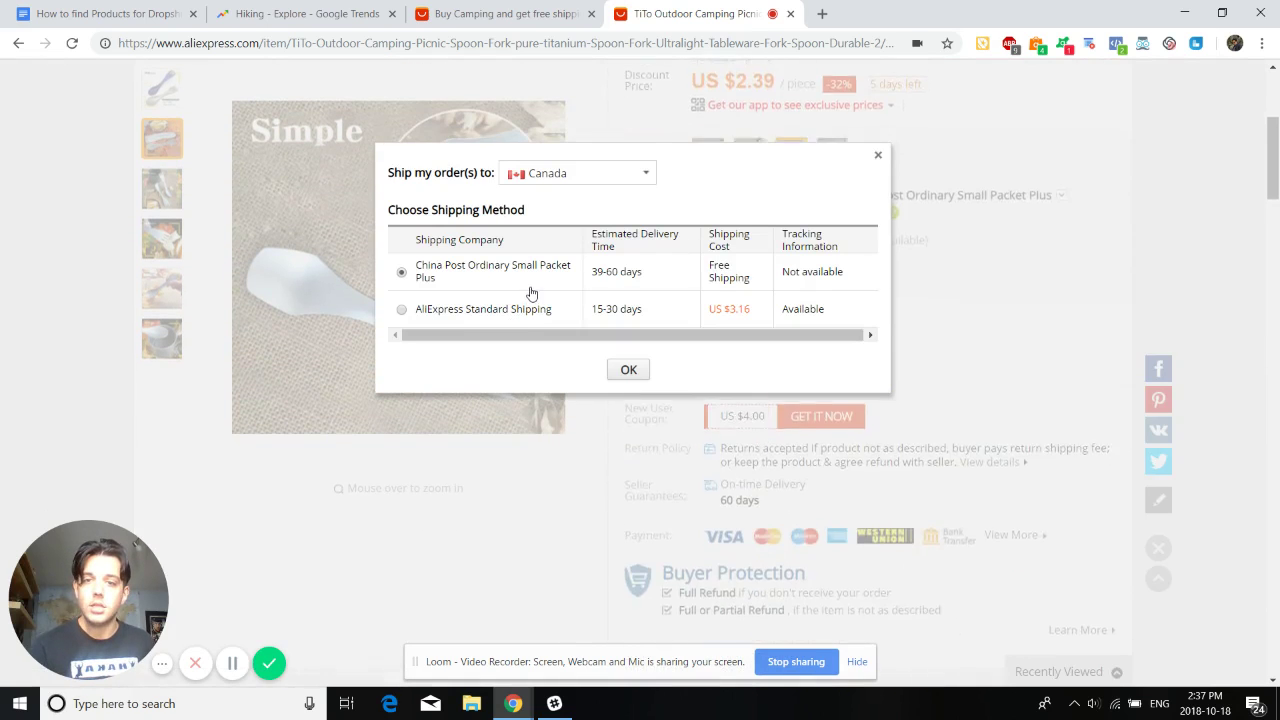
scroll(777, 296, "up", 2)
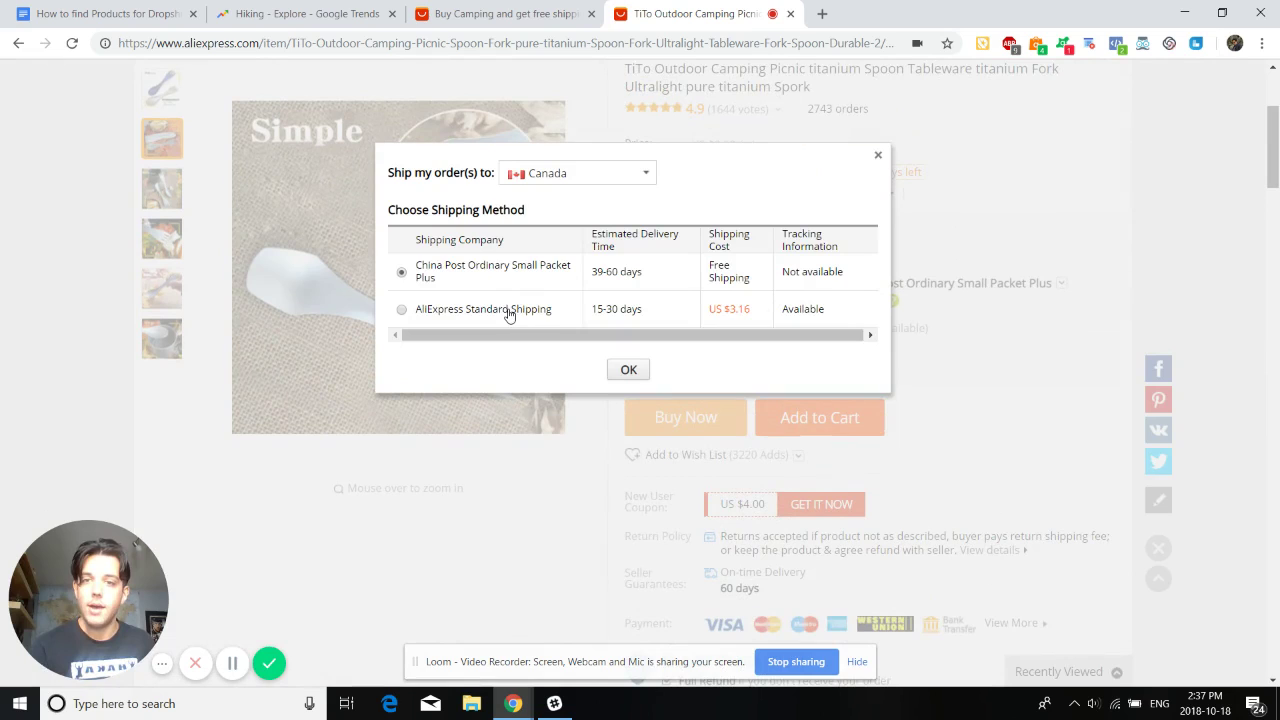
scroll(580, 318, "down", 2)
scroll(506, 331, "up", 2)
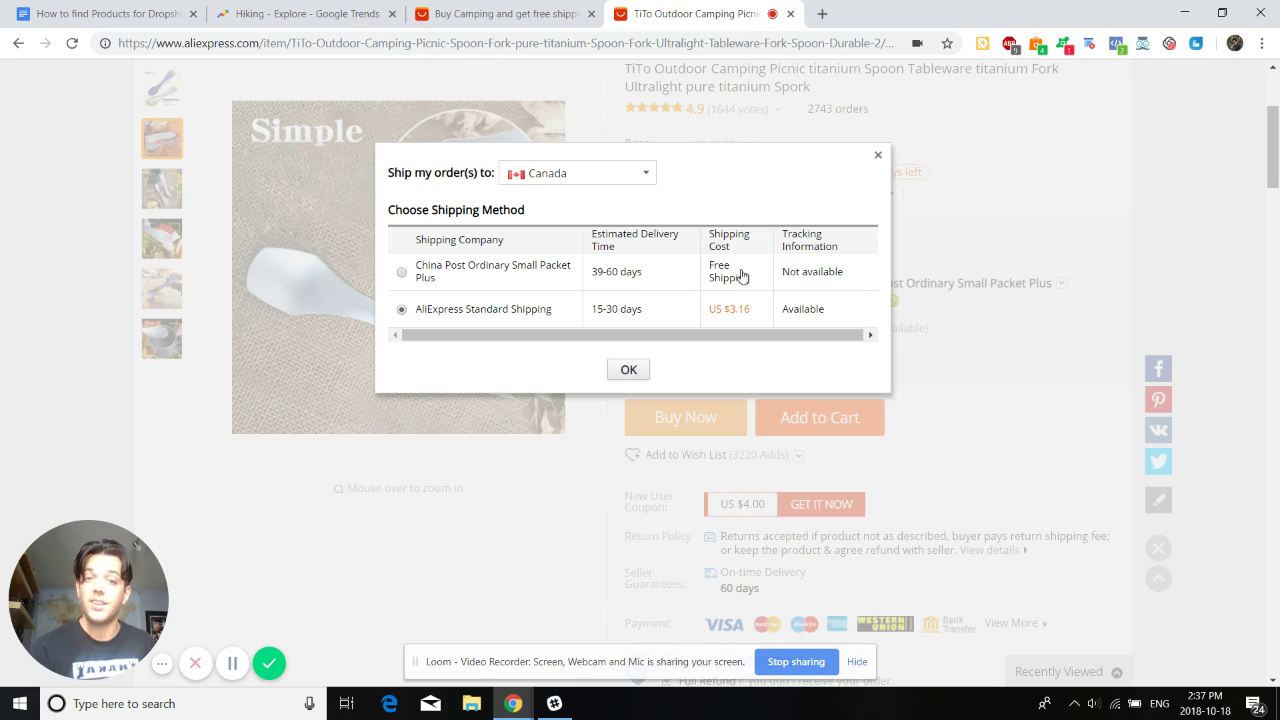
left_click(878, 154)
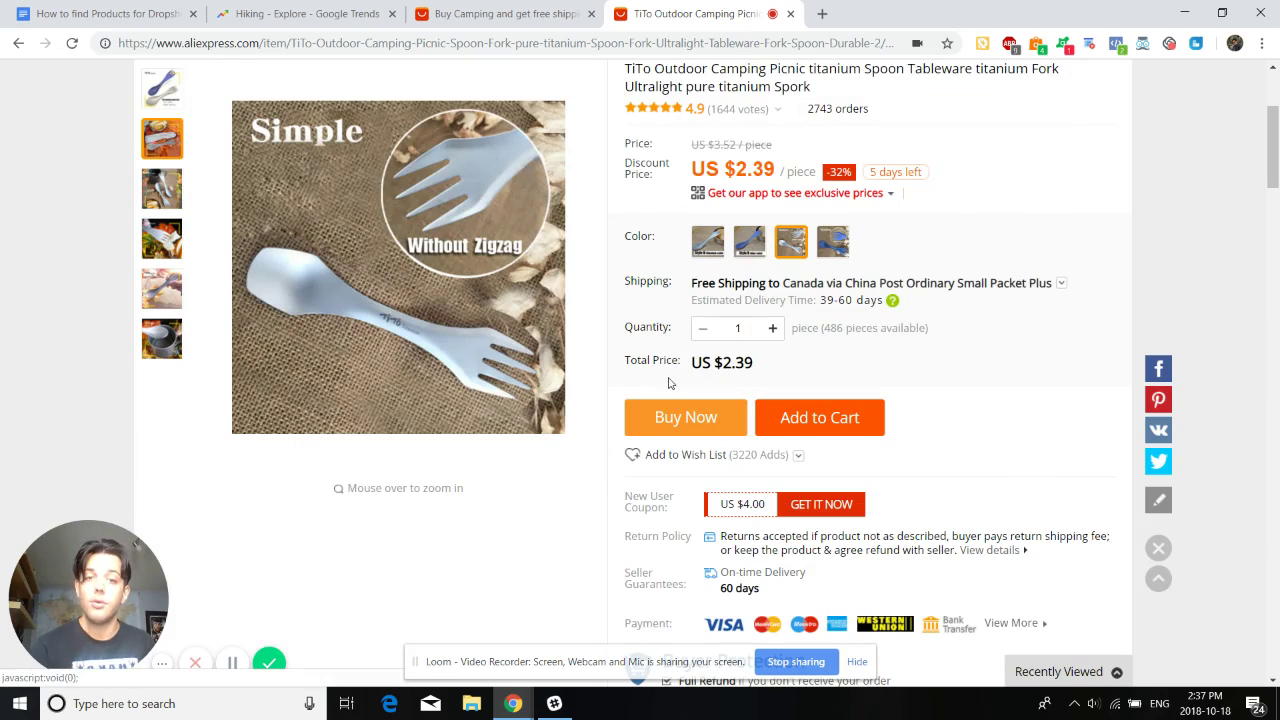
Reopen the shipping options, check the destination country and each method's delivery time, cost and tracking, and close them
scroll(737, 345, "up", 2)
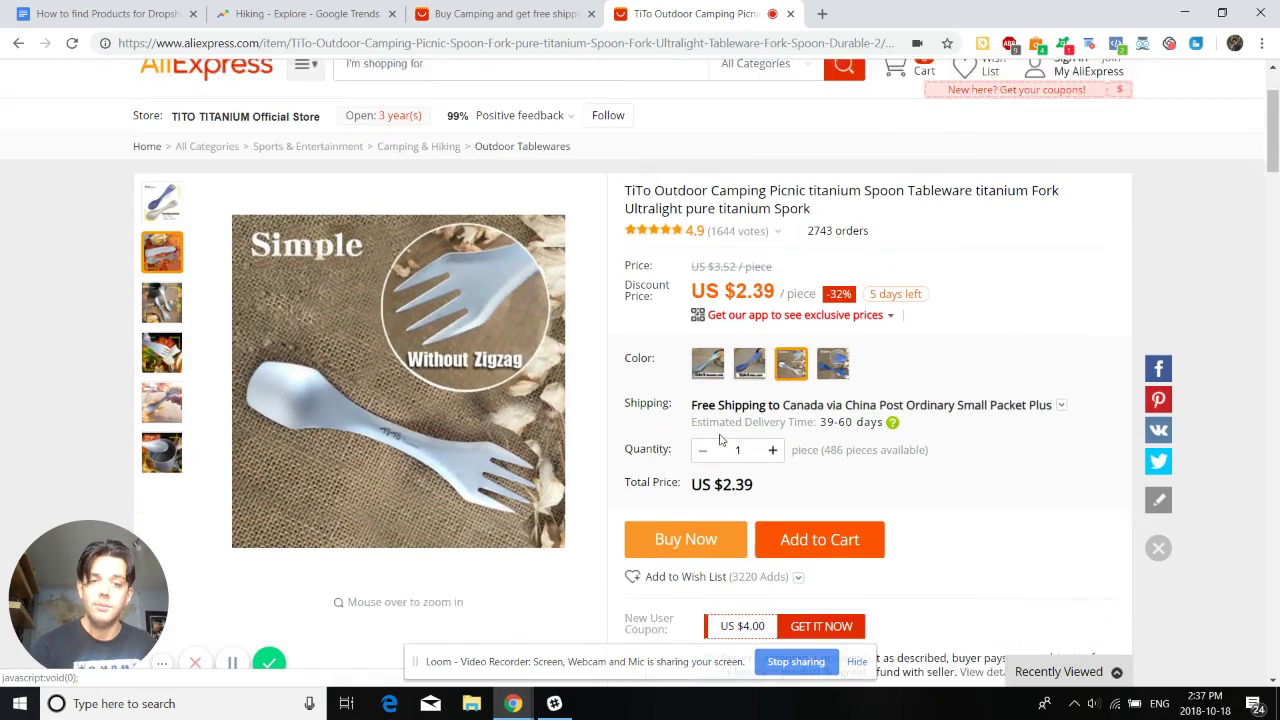
scroll(712, 432, "down", 1)
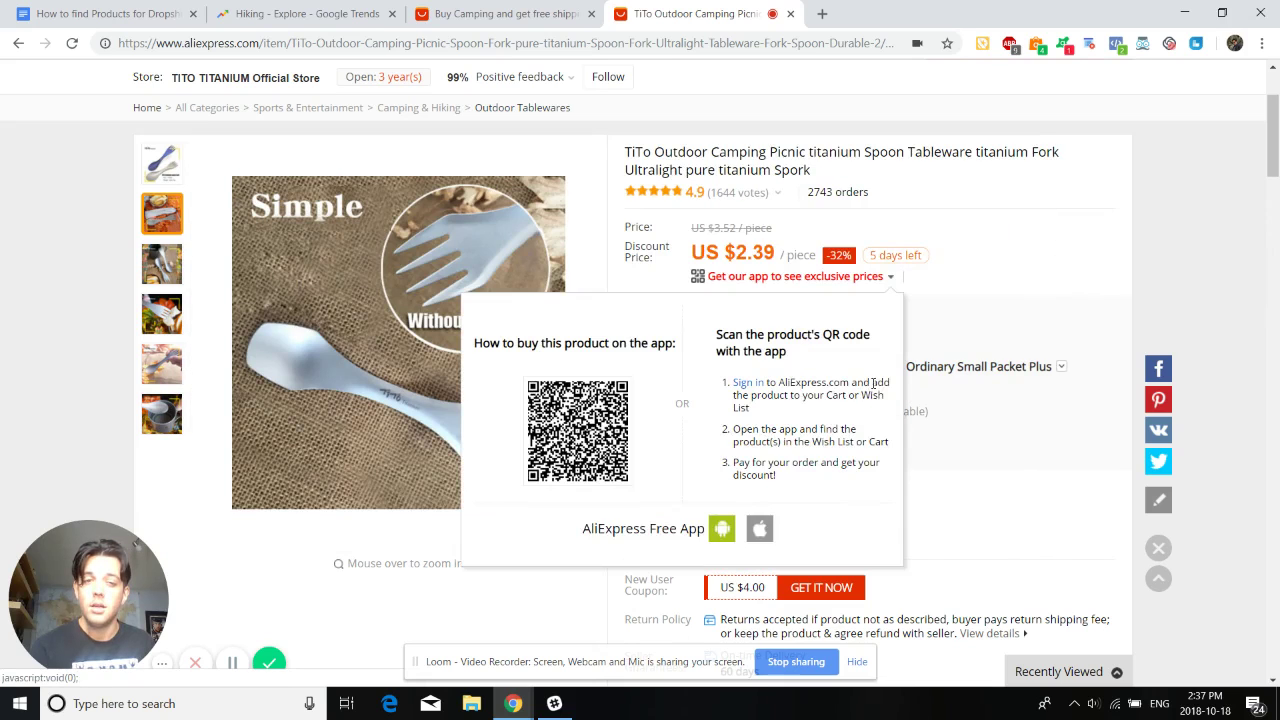
left_click(1038, 370)
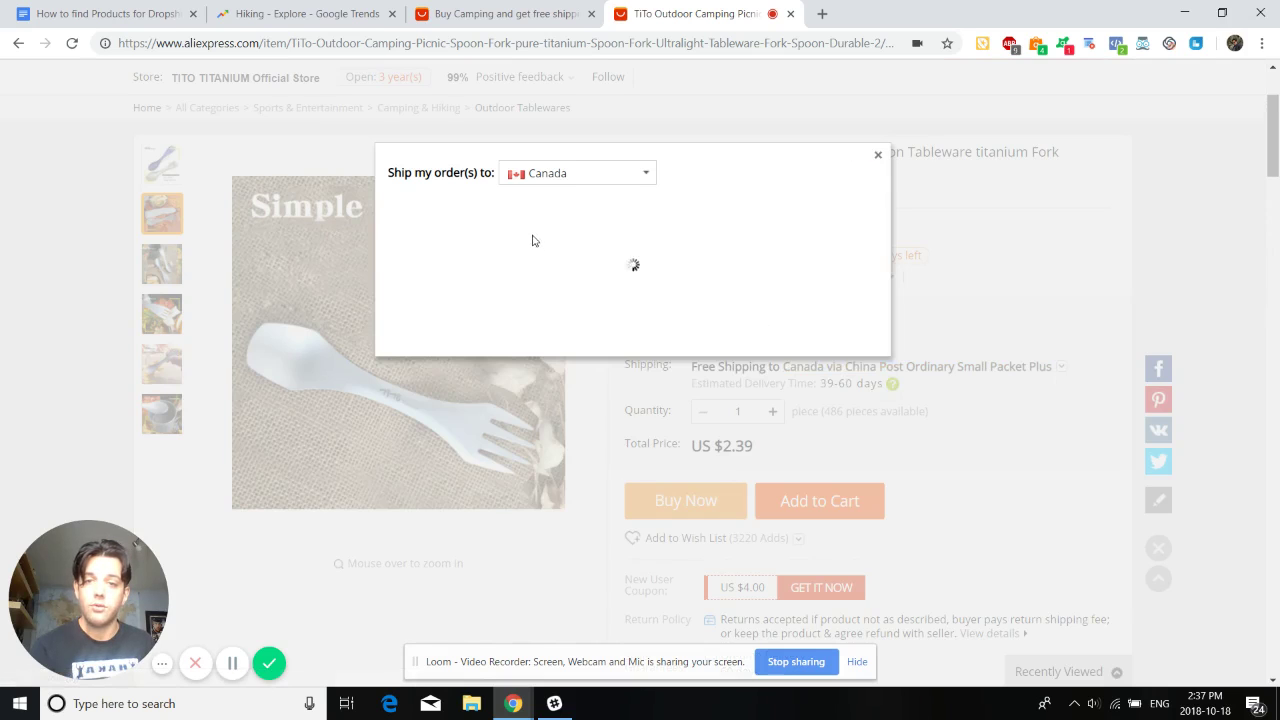
left_click(582, 178)
left_click(703, 201)
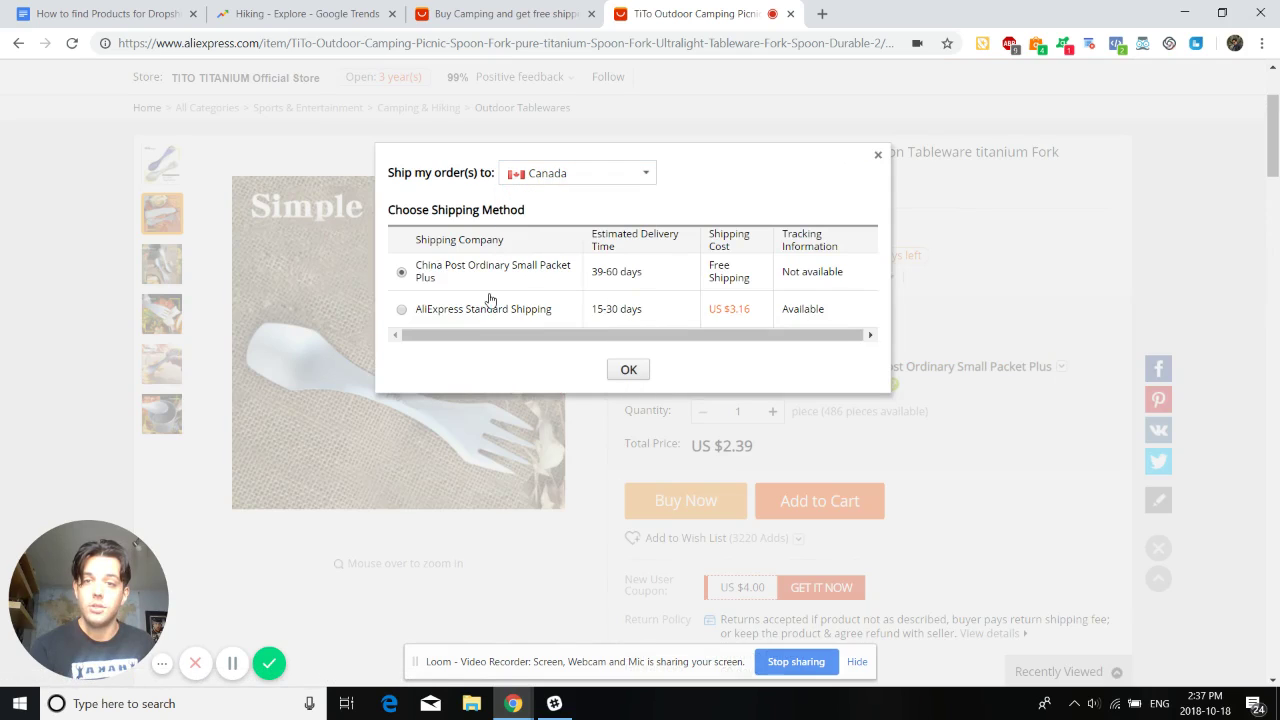
scroll(560, 290, "down", 1)
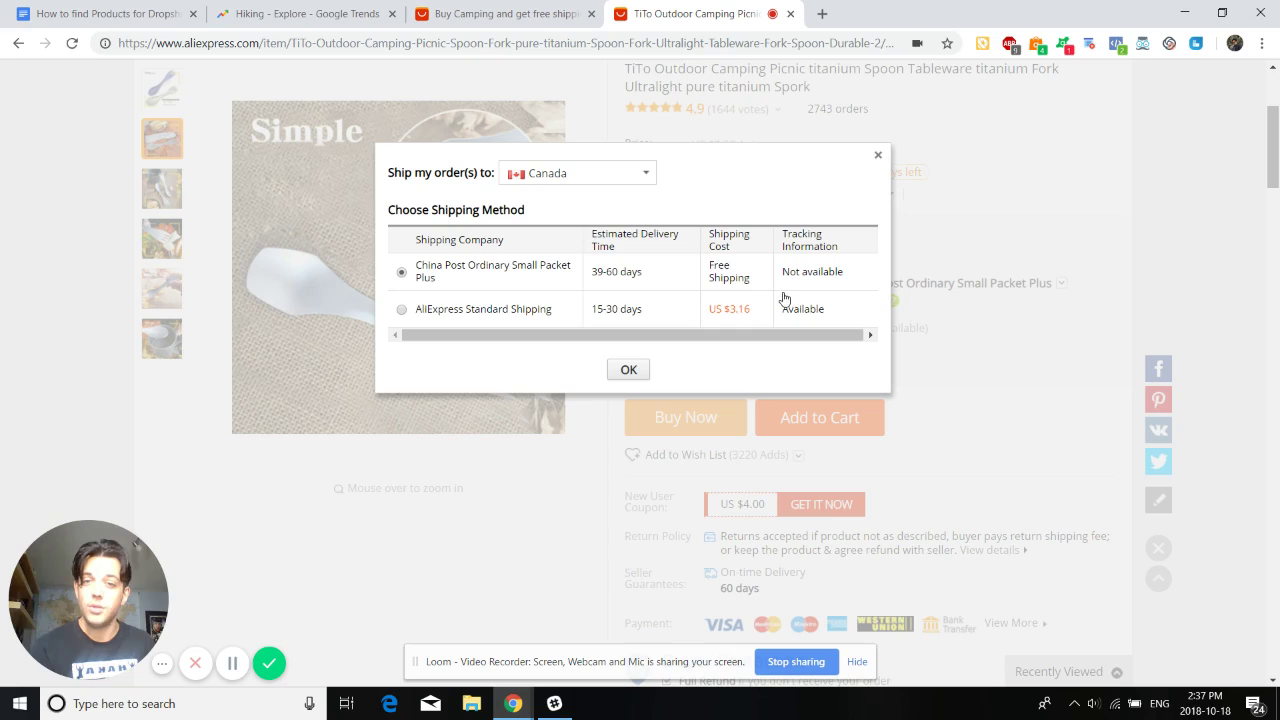
left_click(876, 157)
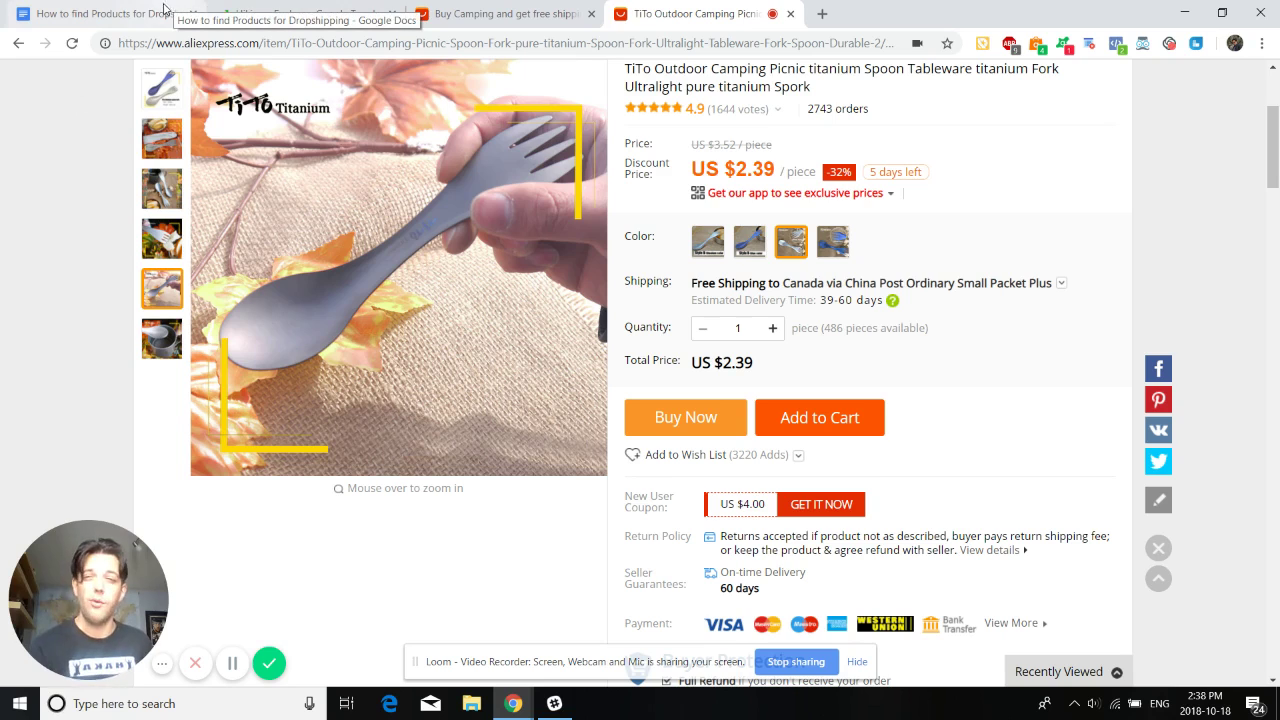
Switch to the "How to find Products for Dropshipping" outline in Google Docs
left_click(128, 15)
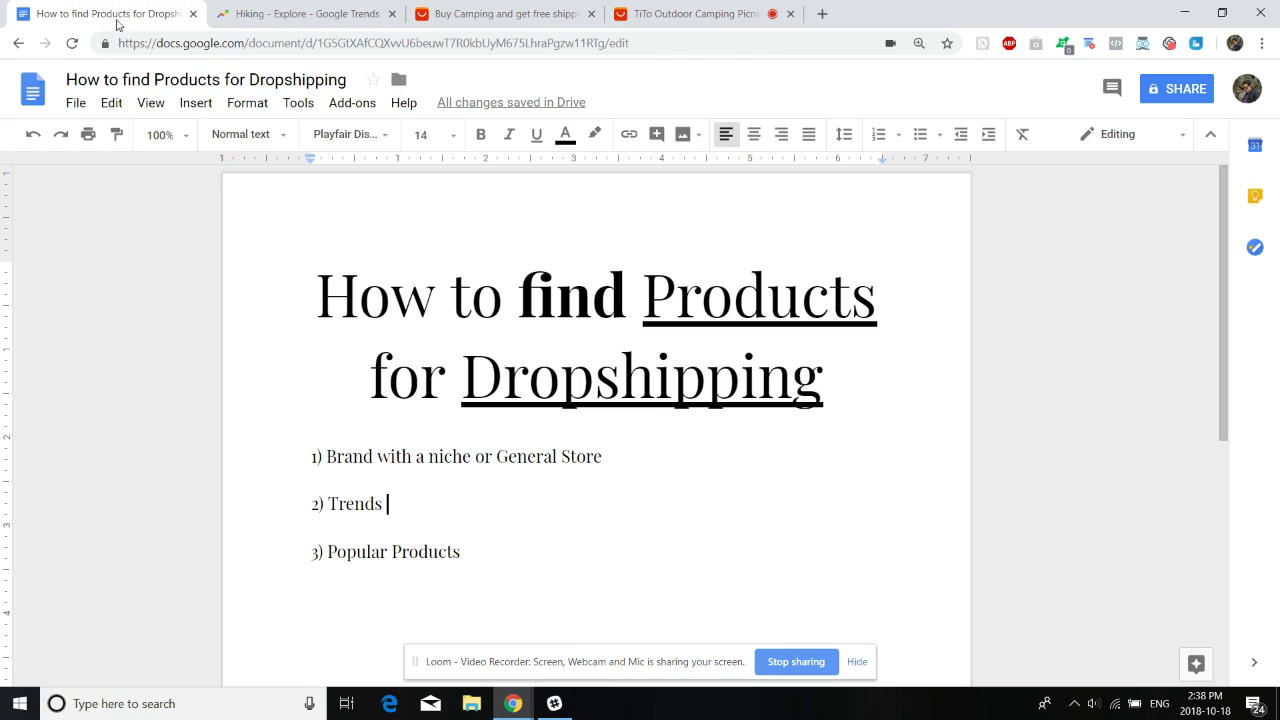